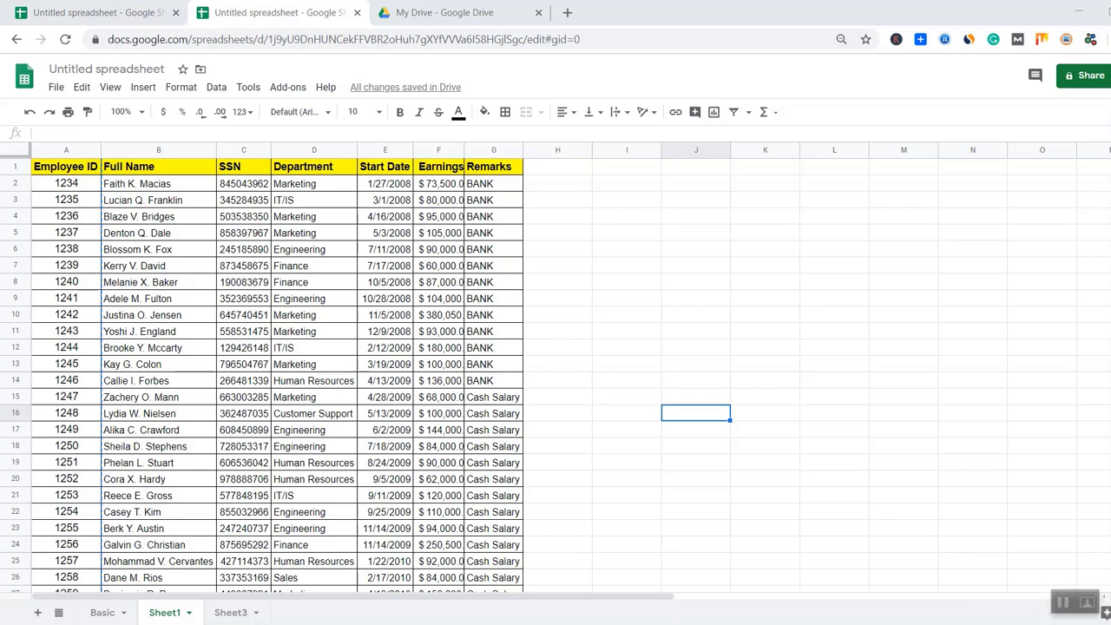
Examine the employee data table on Sheet1 and compare it with the Employee ID list on Sheet3
{"action": "left_click", "coordinate": [298, 433]}
{"action": "left_click", "coordinate": [182, 314]}
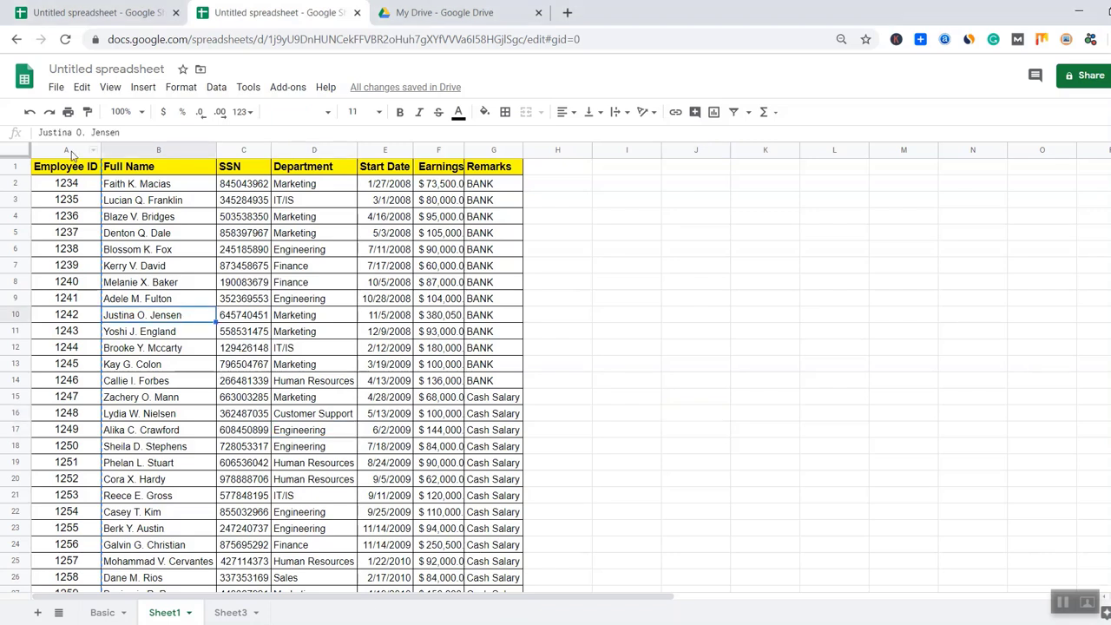
{"action": "left_click_drag", "start_coordinate": [73, 151], "coordinate": [411, 162]}
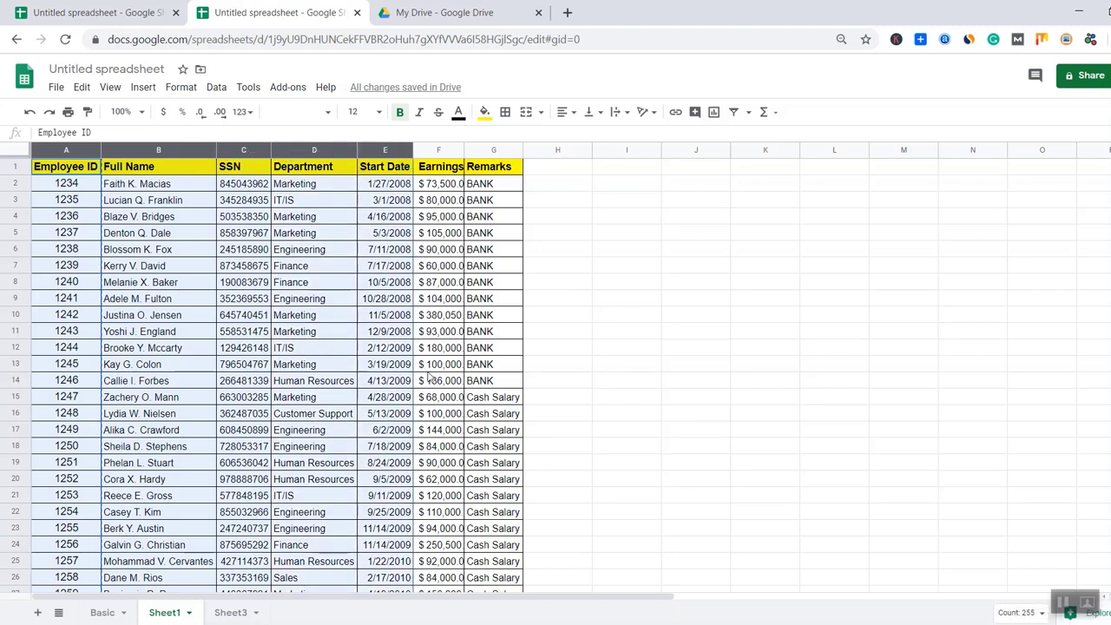
{"action": "left_click", "coordinate": [665, 337]}
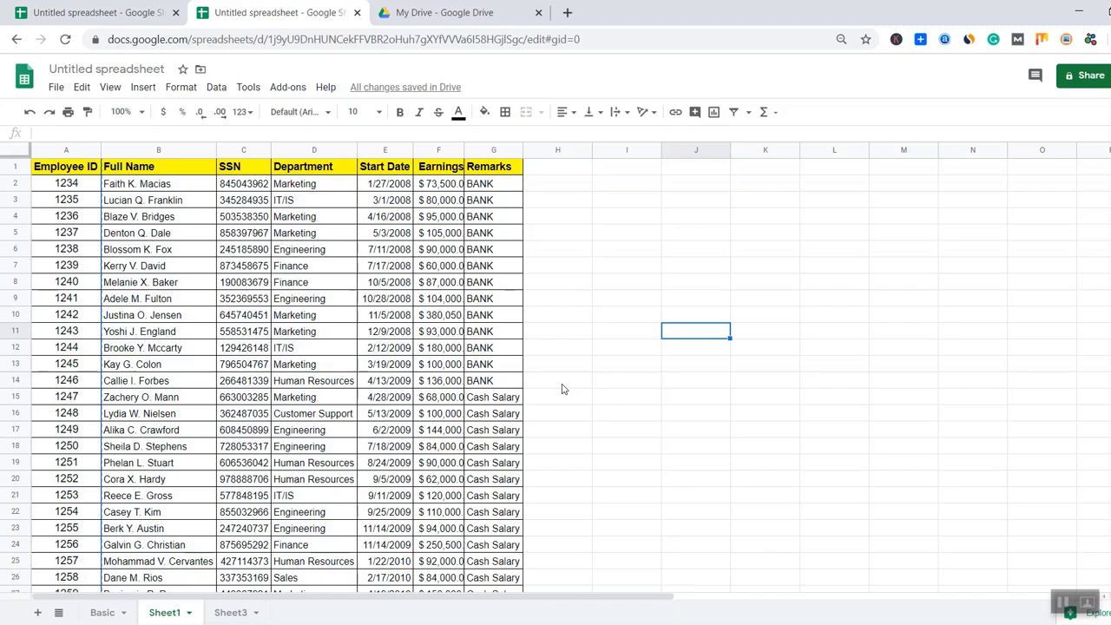
{"action": "left_click", "coordinate": [230, 612]}
{"action": "left_click", "coordinate": [169, 428]}
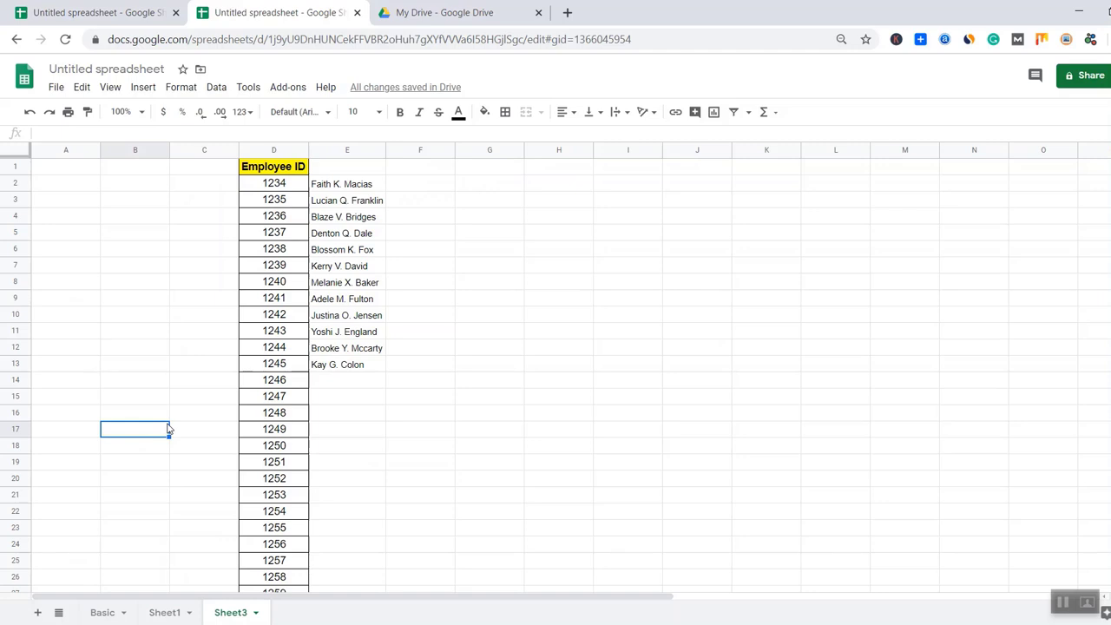
{"action": "left_click", "coordinate": [372, 415]}
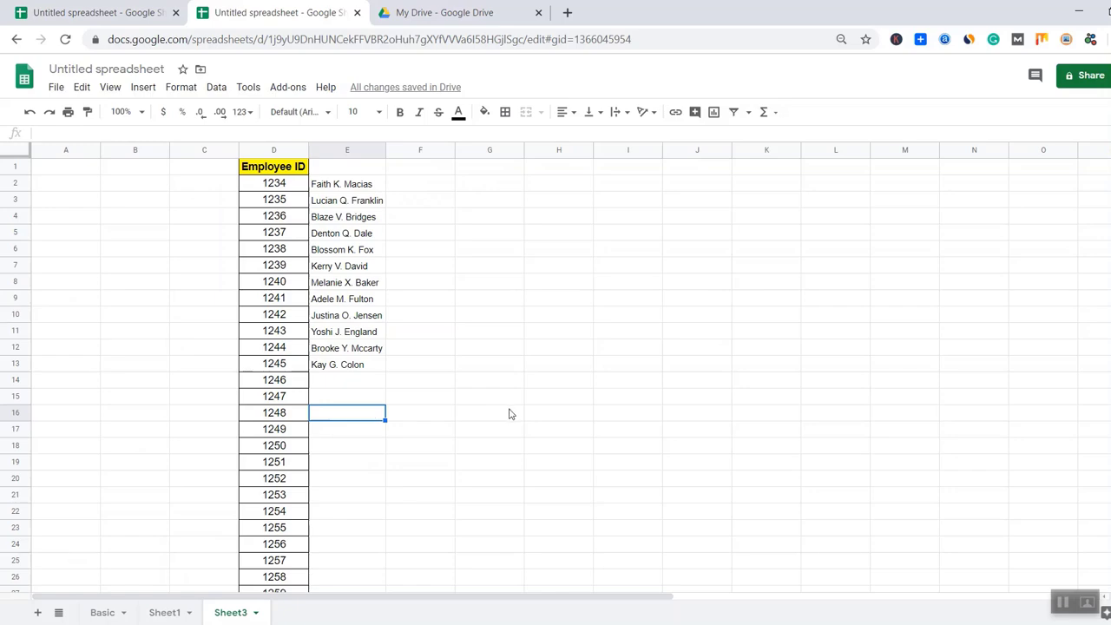
{"action": "left_click", "coordinate": [161, 612]}
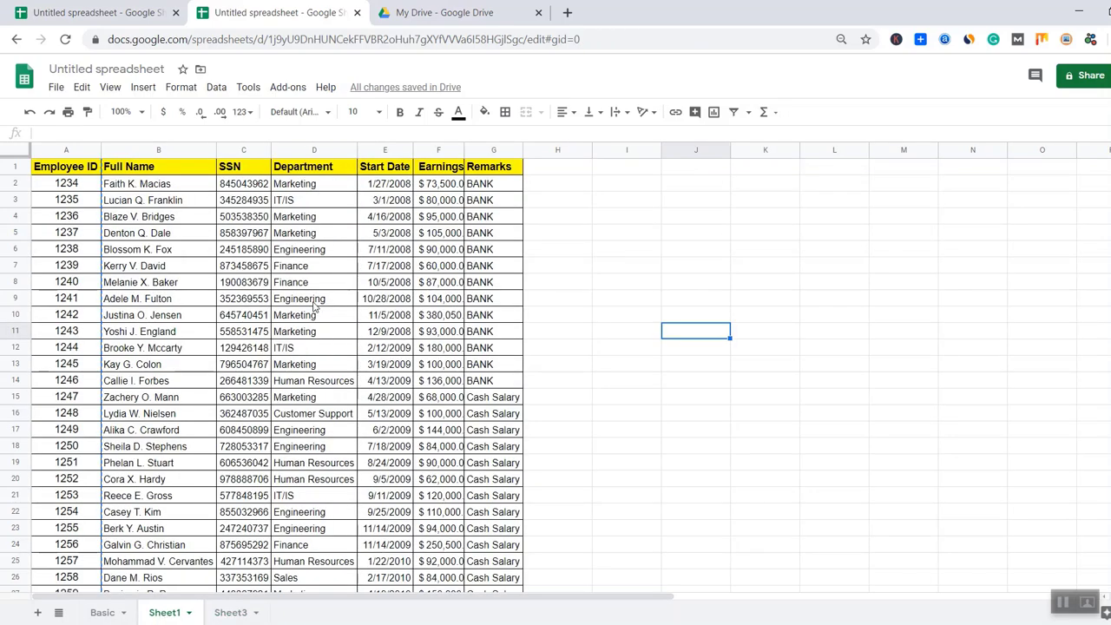
{"action": "left_click", "coordinate": [231, 612]}
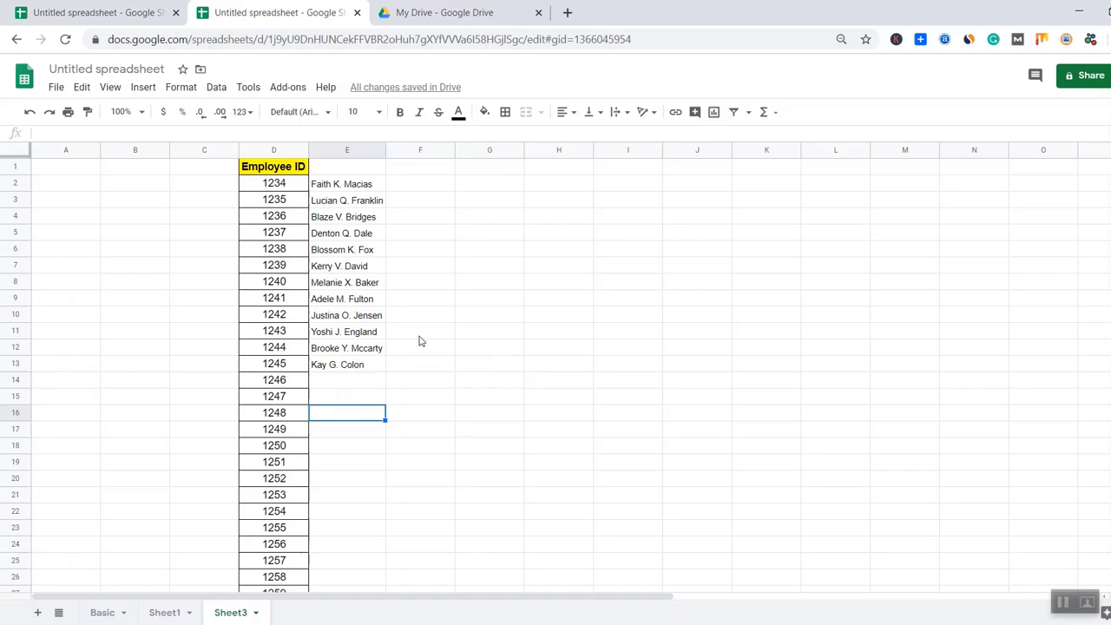
{"action": "left_click", "coordinate": [465, 273]}
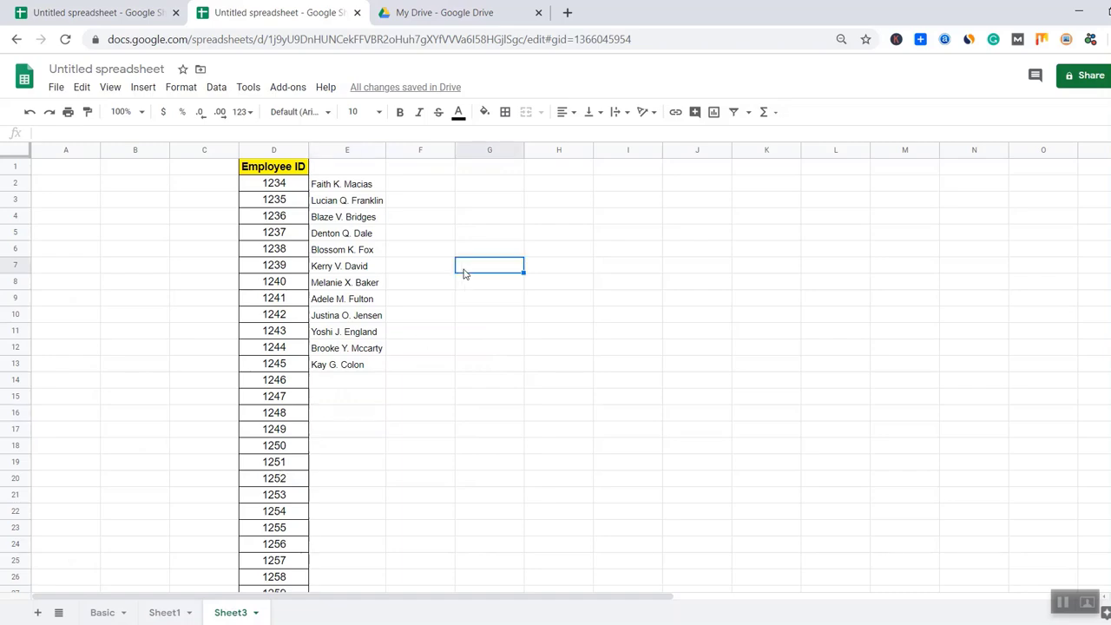
Review the columns of the employee table on Sheet1 one after another, from Employee ID through Earnings
{"action": "left_click", "coordinate": [164, 613]}
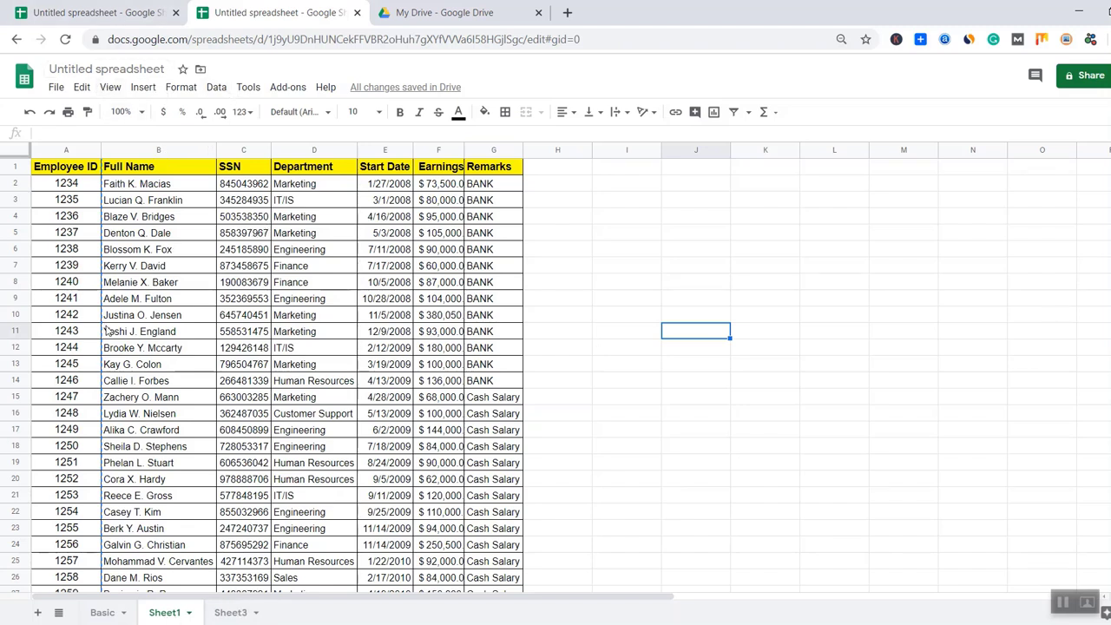
{"action": "left_click", "coordinate": [301, 318]}
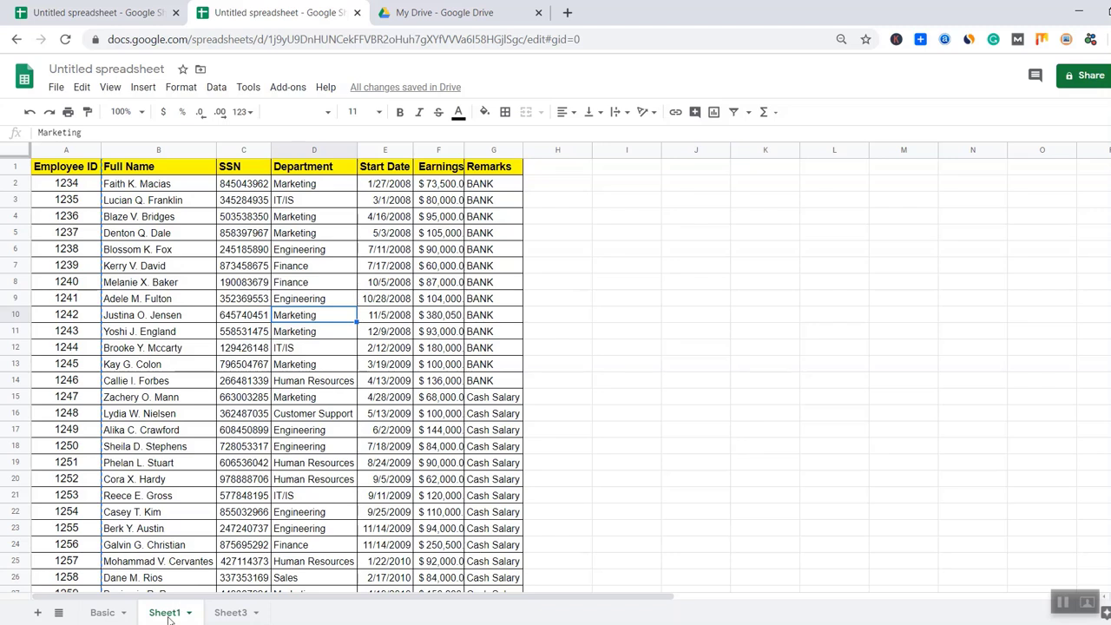
{"action": "left_click", "coordinate": [302, 287]}
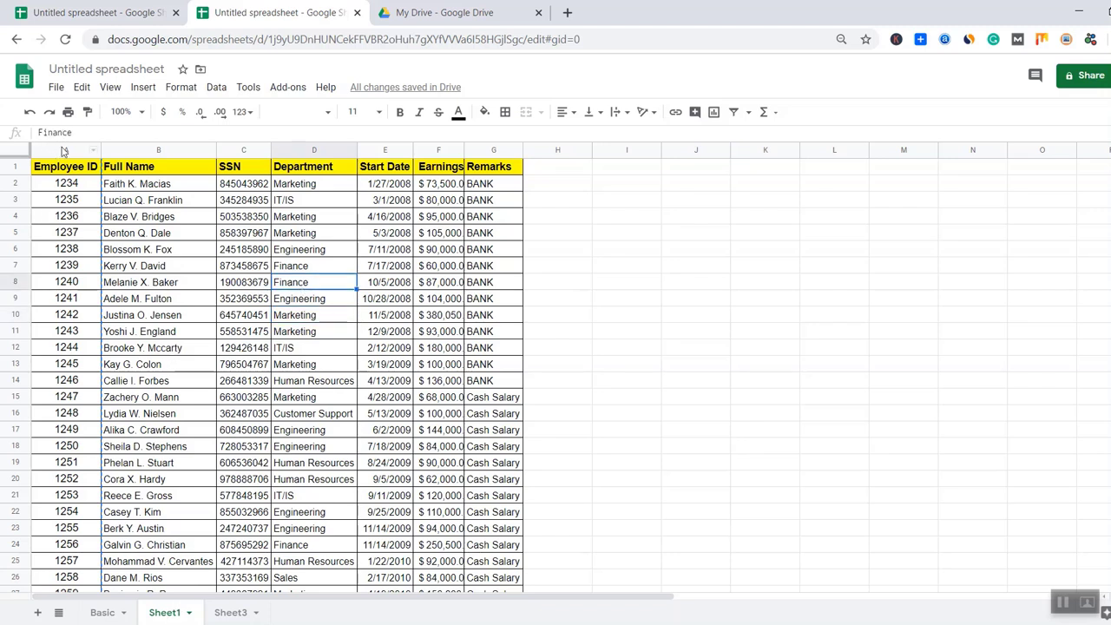
{"action": "left_click", "coordinate": [63, 151]}
{"action": "left_click", "coordinate": [148, 146]}
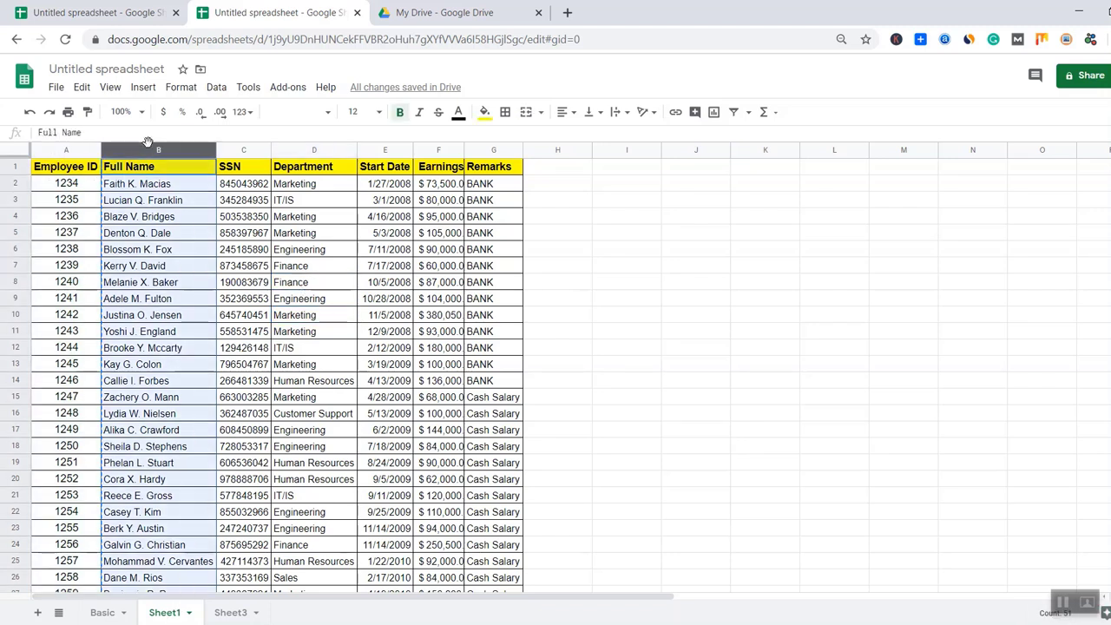
{"action": "left_click", "coordinate": [234, 145]}
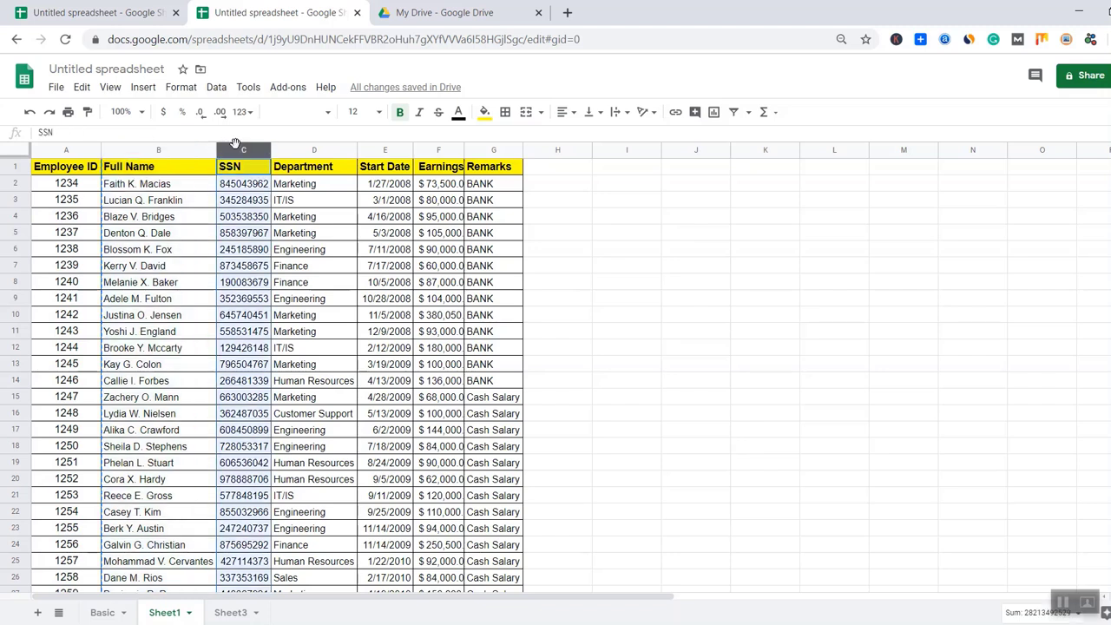
{"action": "left_click", "coordinate": [341, 155]}
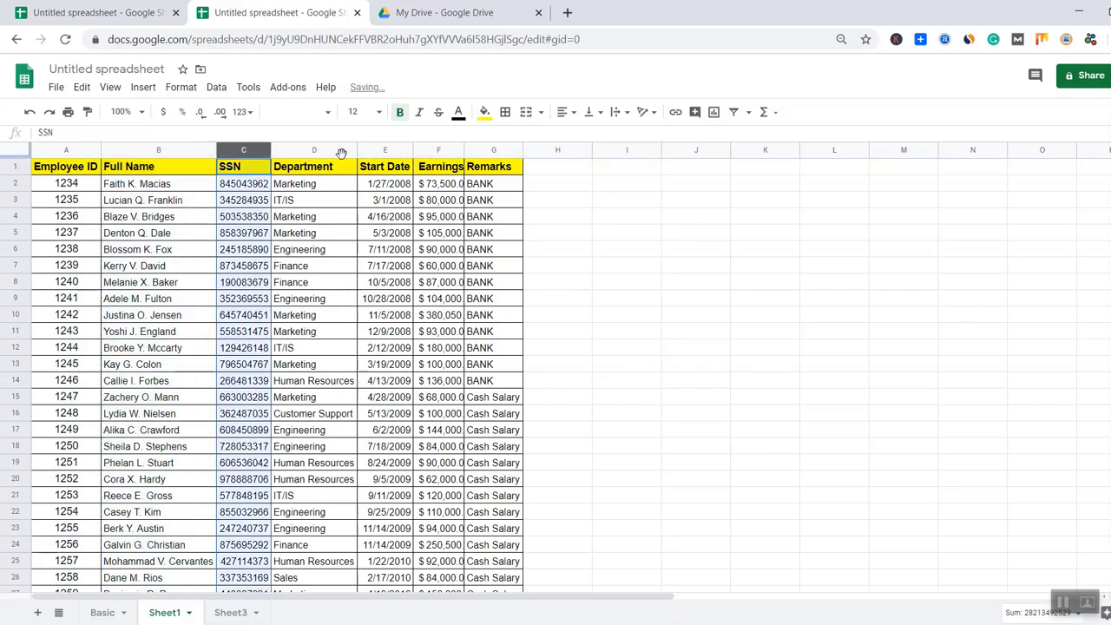
{"action": "left_click", "coordinate": [378, 149]}
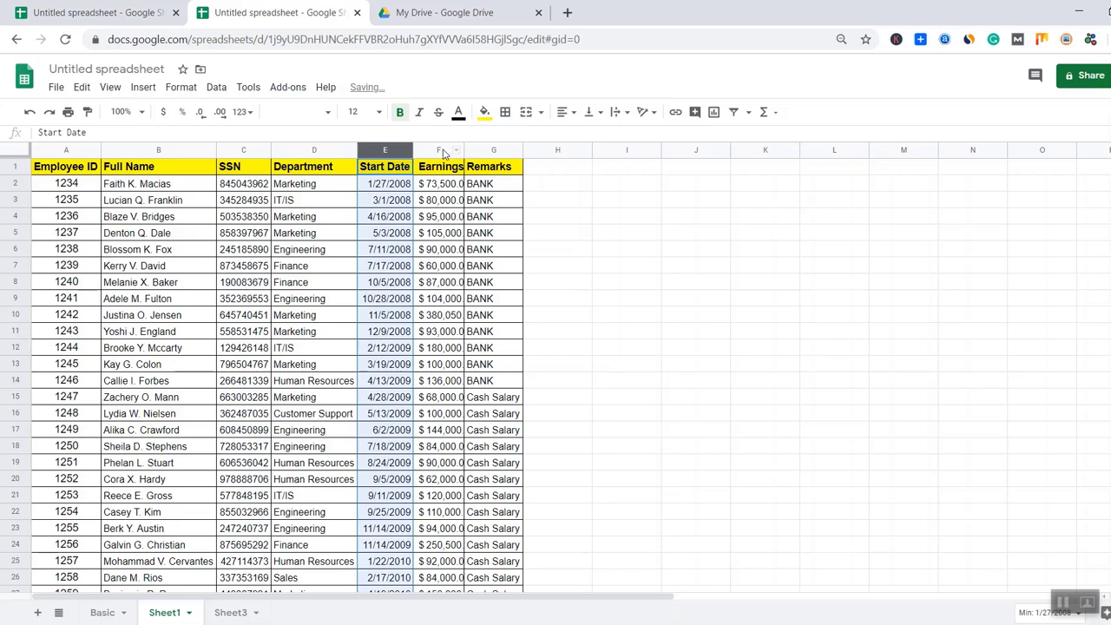
{"action": "left_click", "coordinate": [441, 150]}
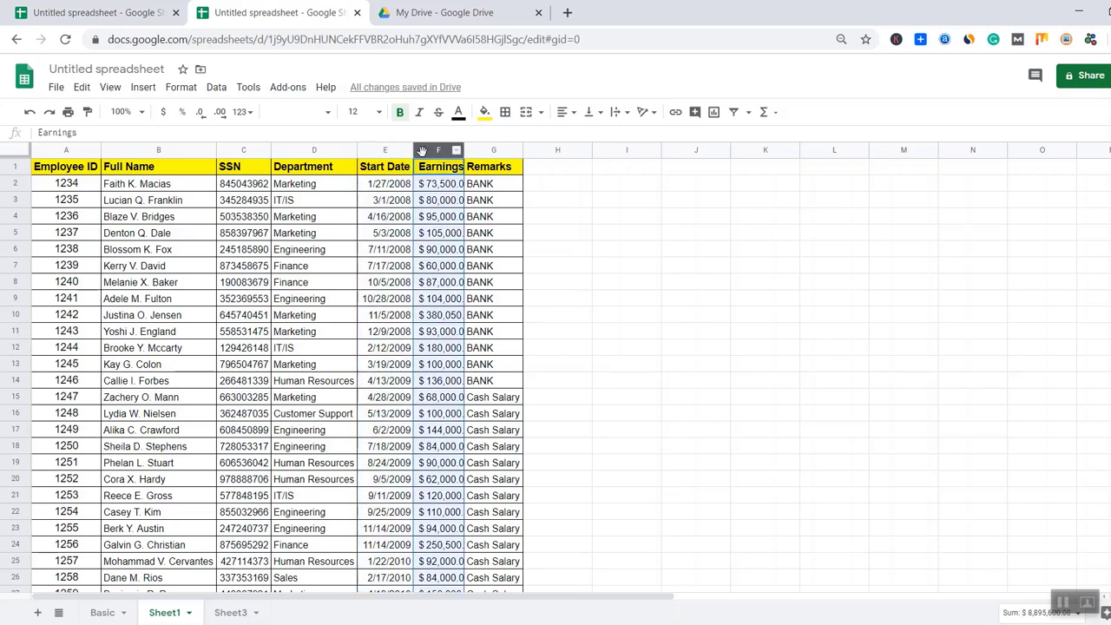
Widen the Remarks column of the employee table on Sheet1
{"action": "left_click", "coordinate": [488, 152]}
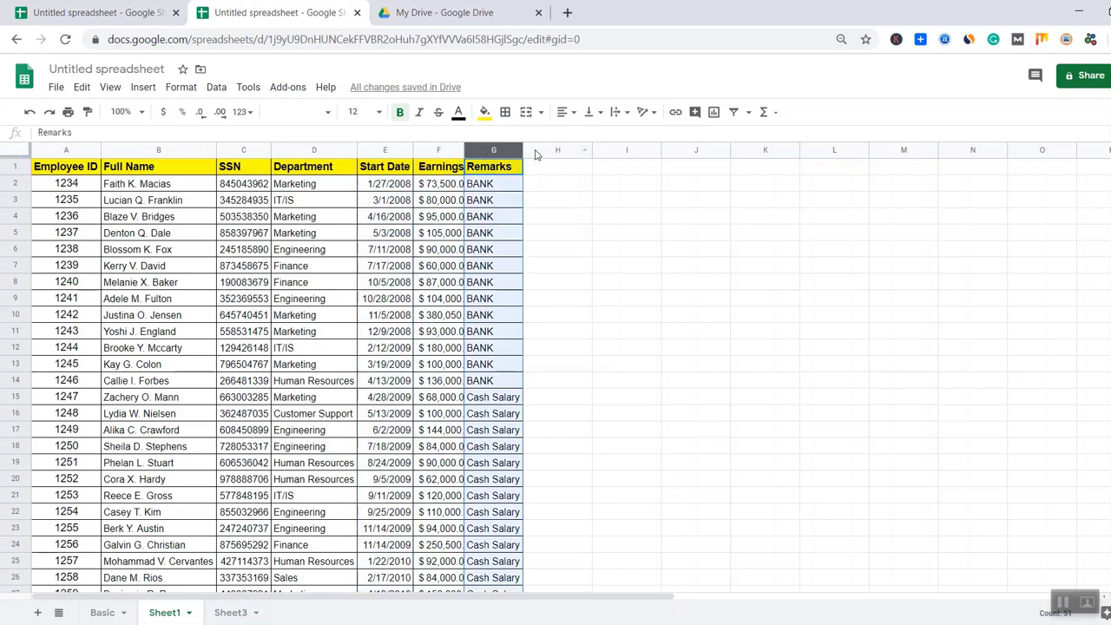
{"action": "left_click_drag", "start_coordinate": [523, 150], "coordinate": [551, 151]}
{"action": "left_click", "coordinate": [596, 209]}
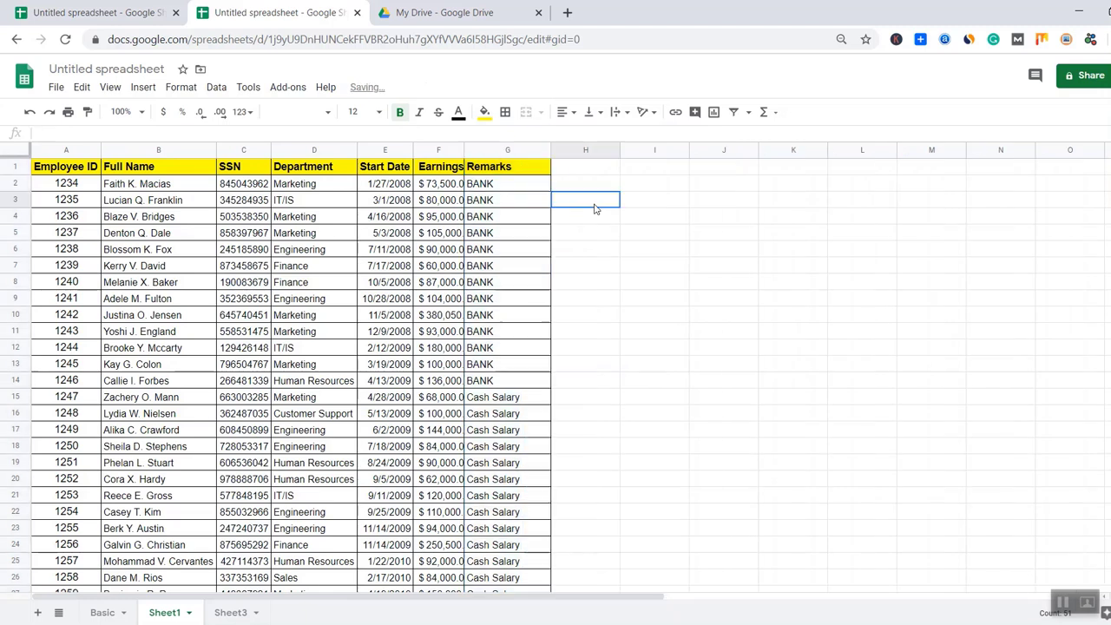
Check which employee IDs on Sheet1 have BANK and which have Cash Salary in the Remarks column
{"action": "left_click", "coordinate": [515, 185]}
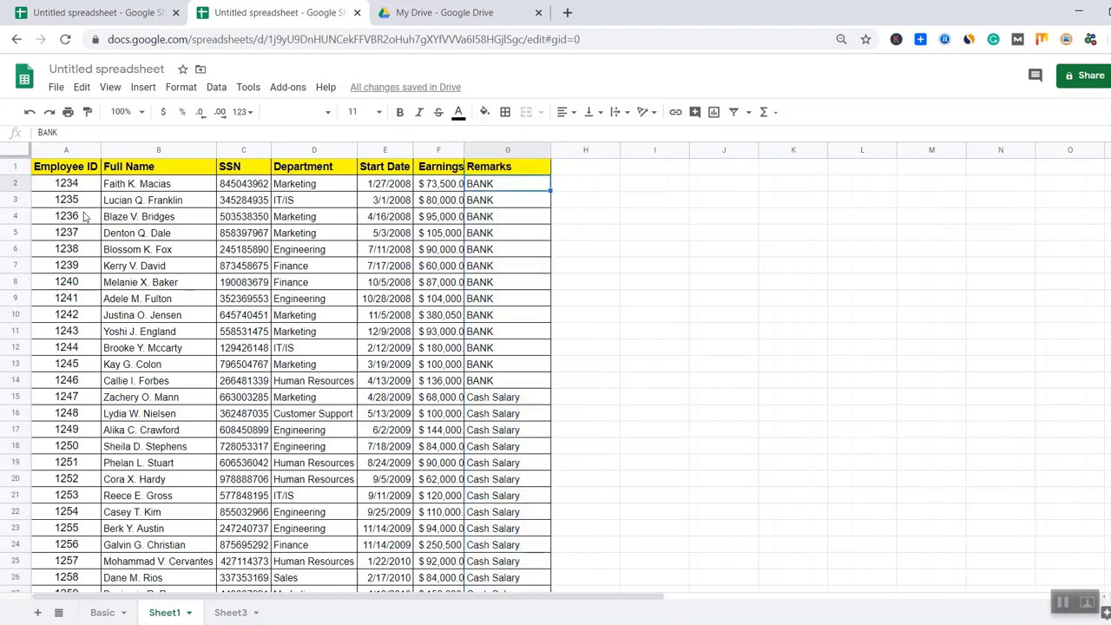
{"action": "left_click", "coordinate": [478, 267]}
{"action": "left_click", "coordinate": [500, 462]}
{"action": "left_click", "coordinate": [499, 311]}
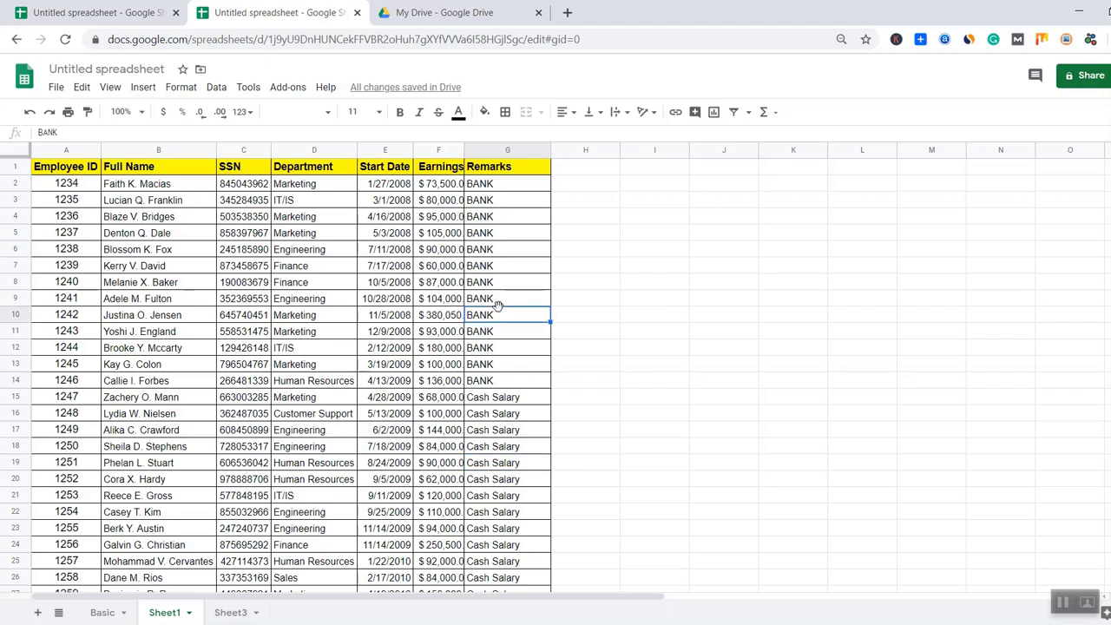
{"action": "left_click", "coordinate": [75, 287]}
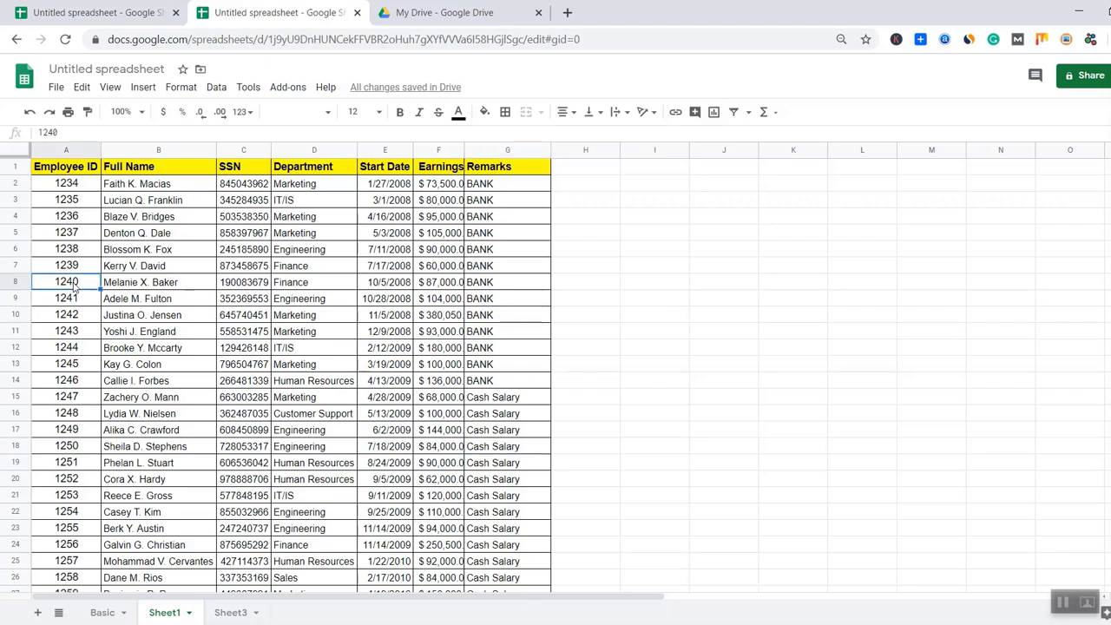
{"action": "left_click", "coordinate": [501, 270]}
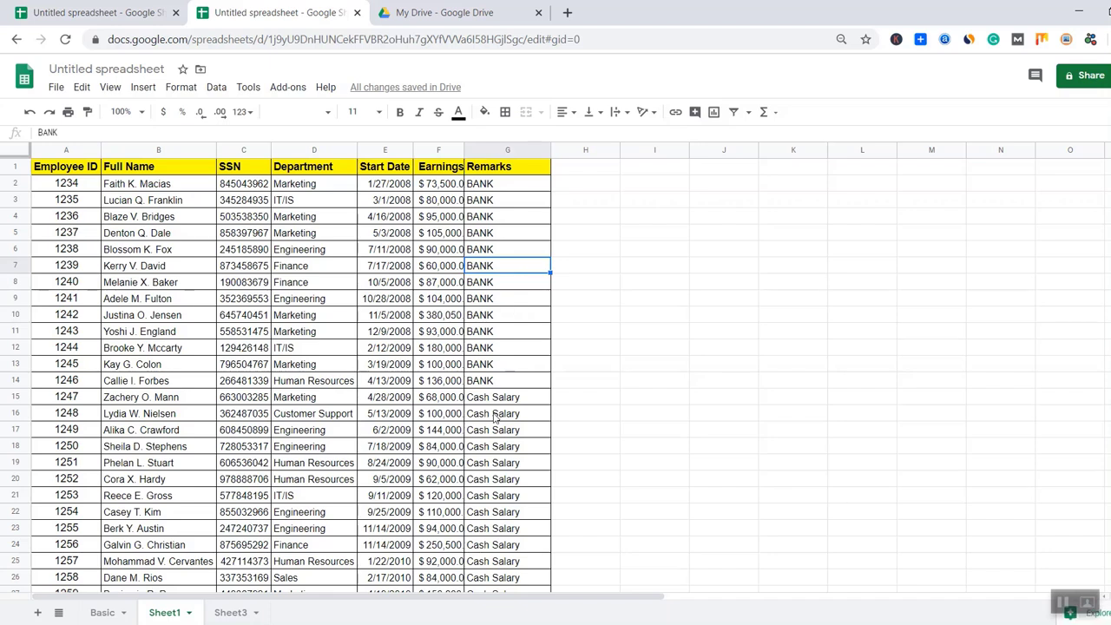
{"action": "left_click", "coordinate": [77, 467]}
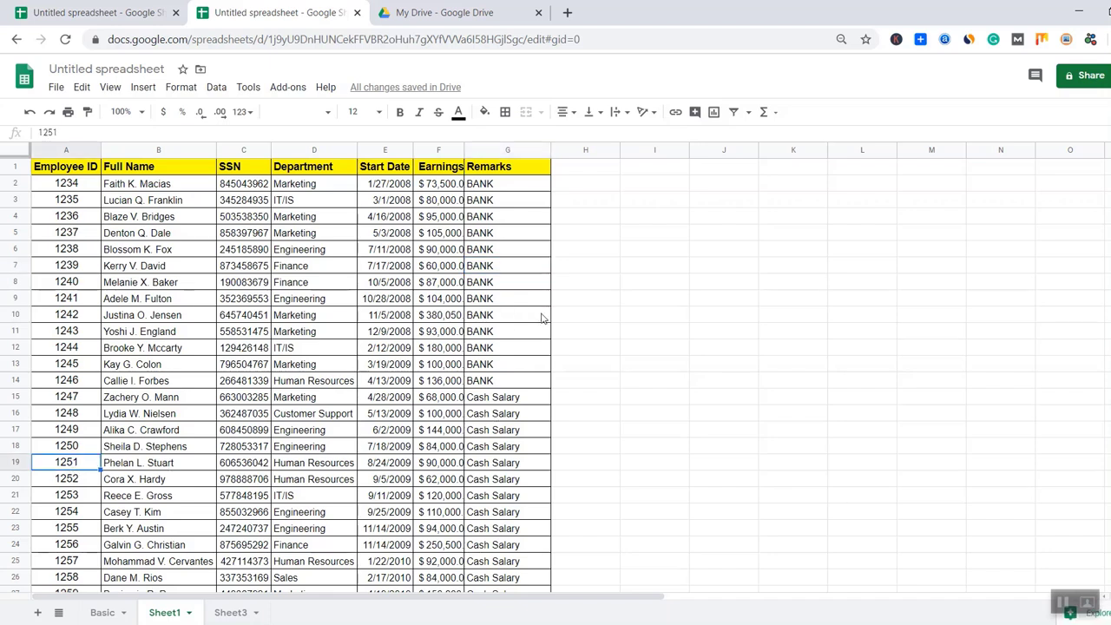
{"action": "left_click", "coordinate": [519, 365]}
{"action": "left_click", "coordinate": [507, 483]}
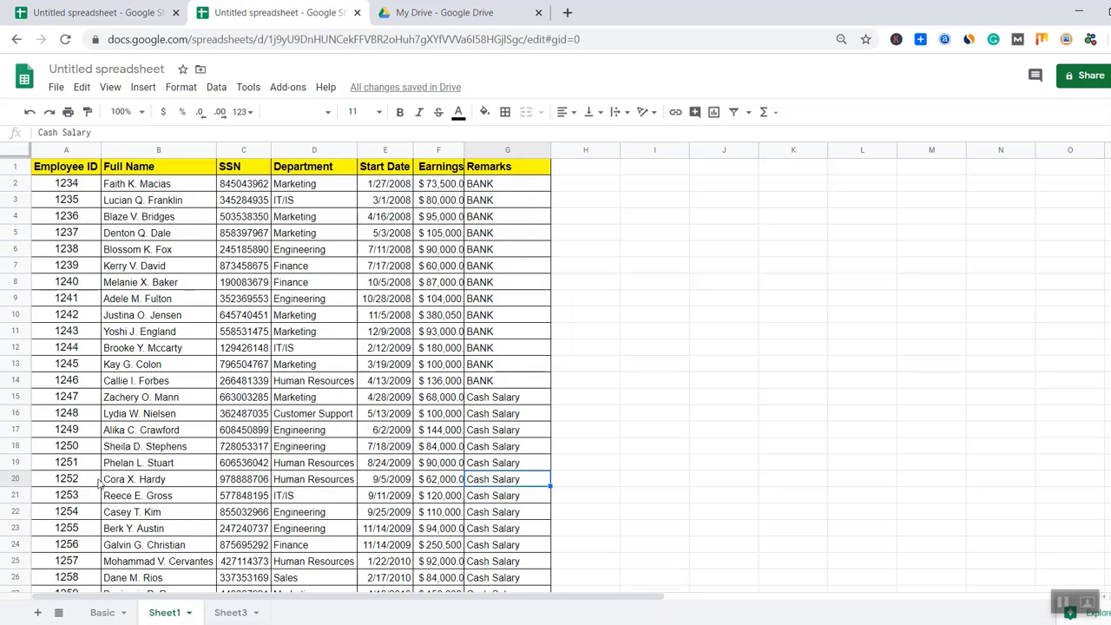
{"action": "scroll", "coordinate": [505, 467], "scroll_direction": "down", "scroll_amount": 3}
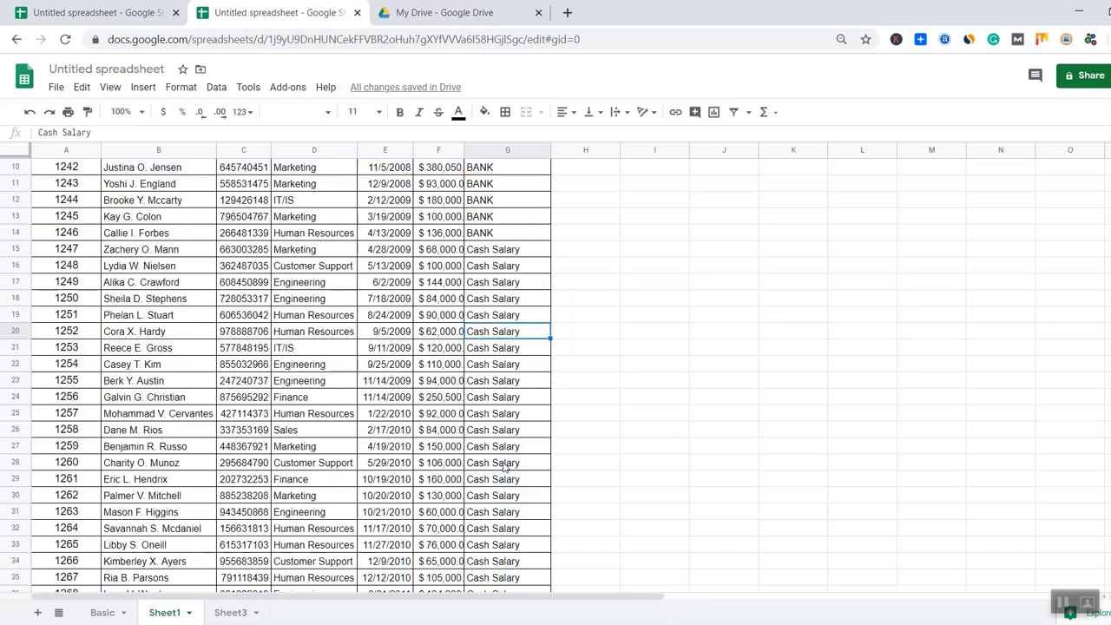
{"action": "scroll", "coordinate": [506, 467], "scroll_direction": "up", "scroll_amount": 3}
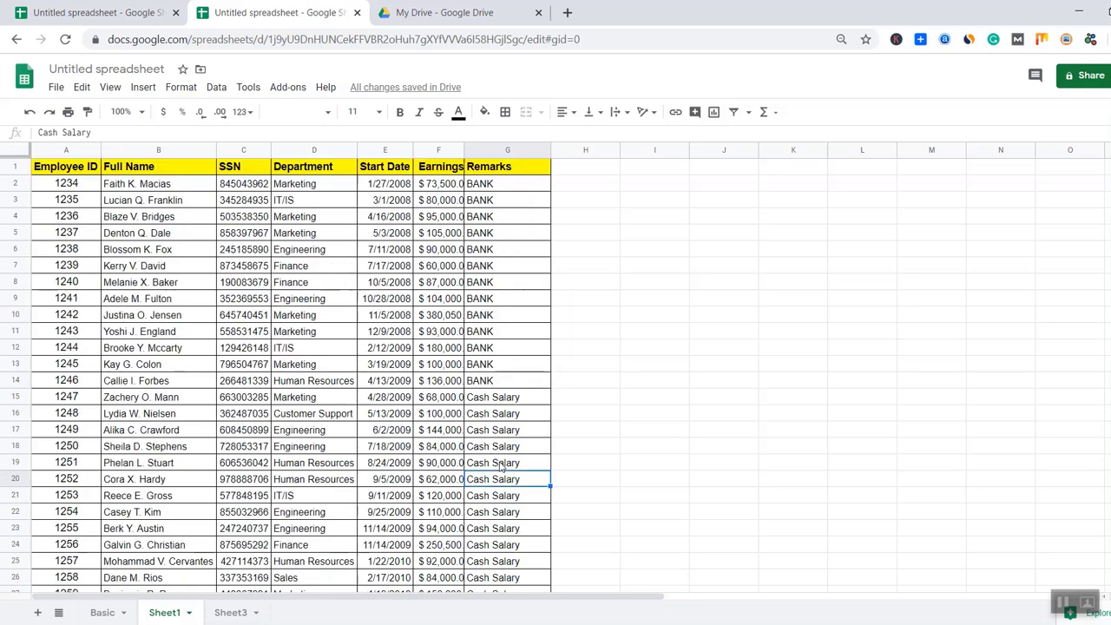
Look through the full Employee ID list on Sheet3 and compare it with the Sheet1 table
{"action": "left_click", "coordinate": [231, 611]}
{"action": "left_click", "coordinate": [531, 344]}
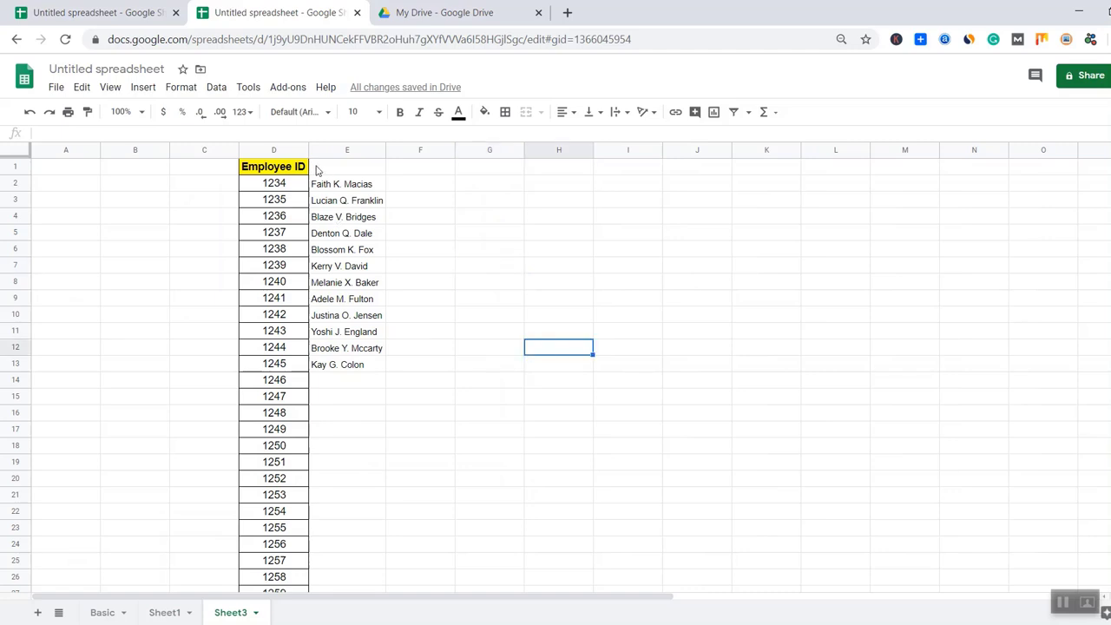
{"action": "left_click", "coordinate": [174, 612]}
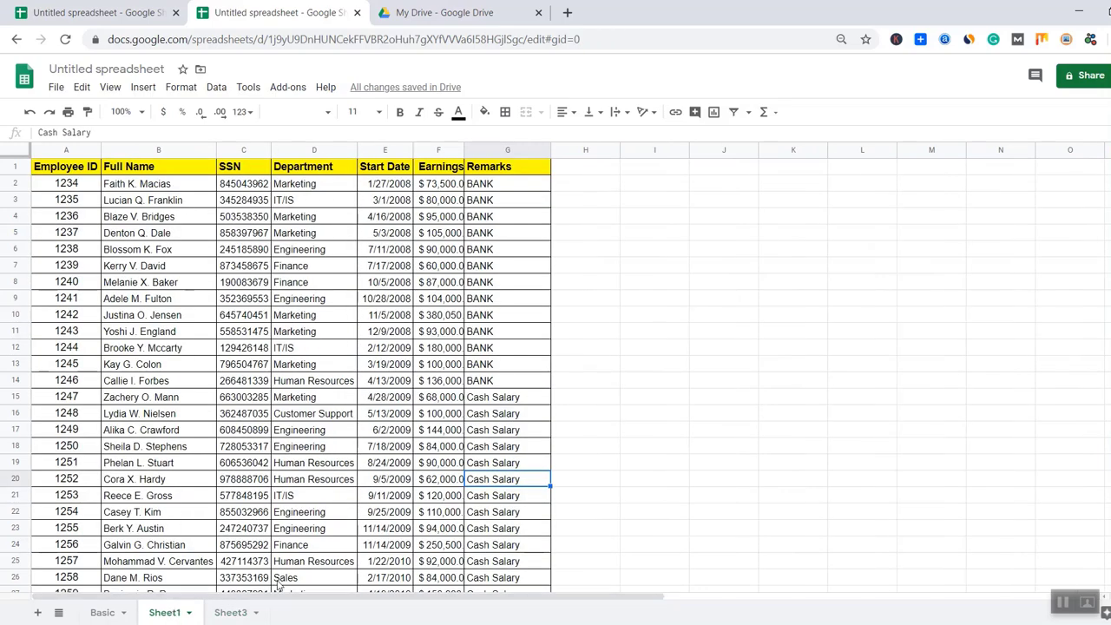
{"action": "left_click", "coordinate": [231, 612]}
{"action": "scroll", "coordinate": [311, 327], "scroll_direction": "down", "scroll_amount": 3}
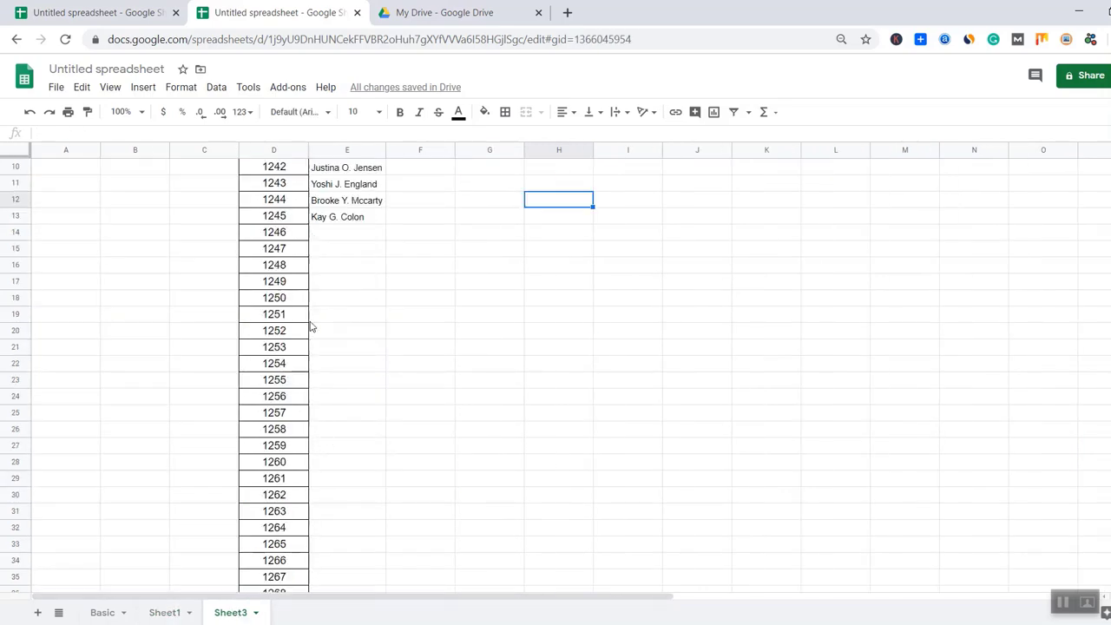
{"action": "scroll", "coordinate": [312, 327], "scroll_direction": "down", "scroll_amount": 3}
{"action": "scroll", "coordinate": [312, 327], "scroll_direction": "up", "scroll_amount": 6}
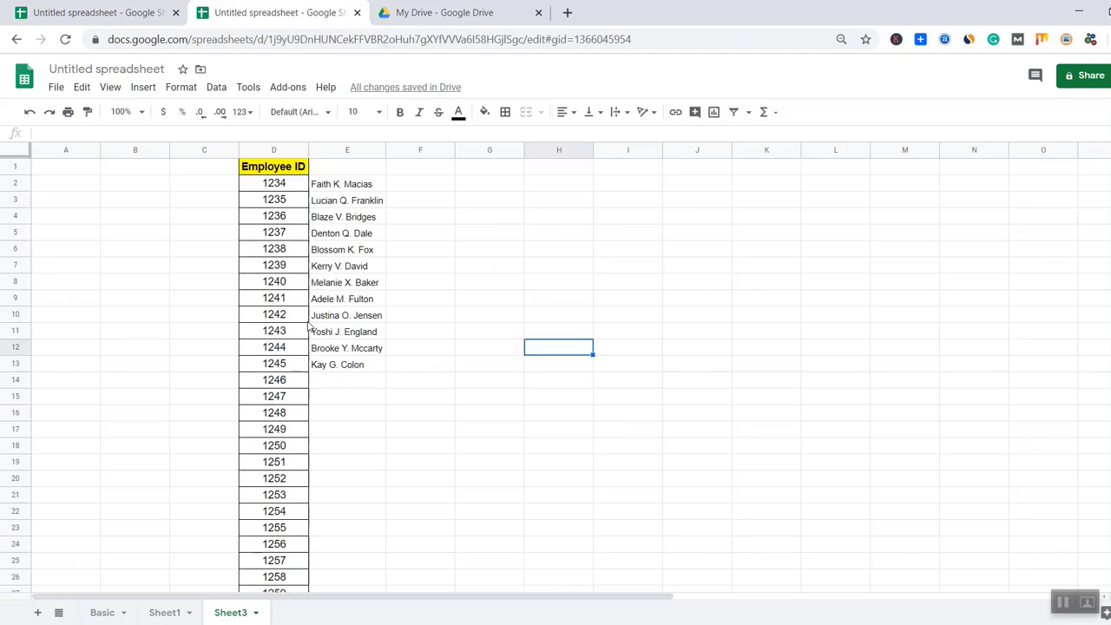
Clear the existing VLOOKUP results from cells E2:E14 beside the Employee ID list on Sheet3
{"action": "left_click", "coordinate": [345, 186]}
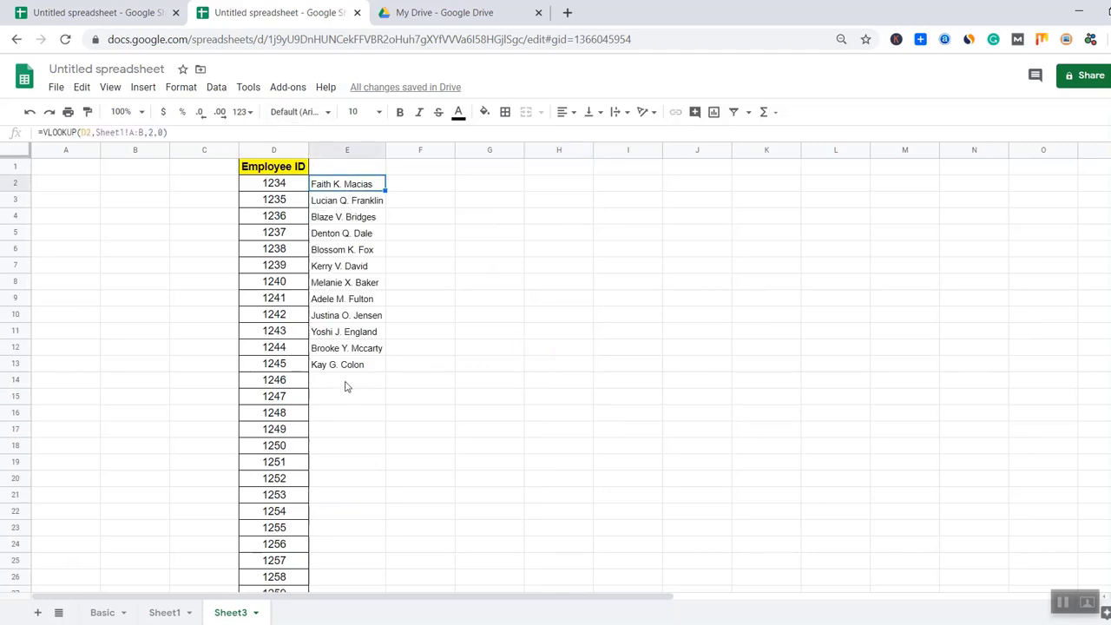
{"action": "left_click", "coordinate": [350, 252]}
{"action": "left_click_drag", "start_coordinate": [350, 184], "coordinate": [383, 372]}
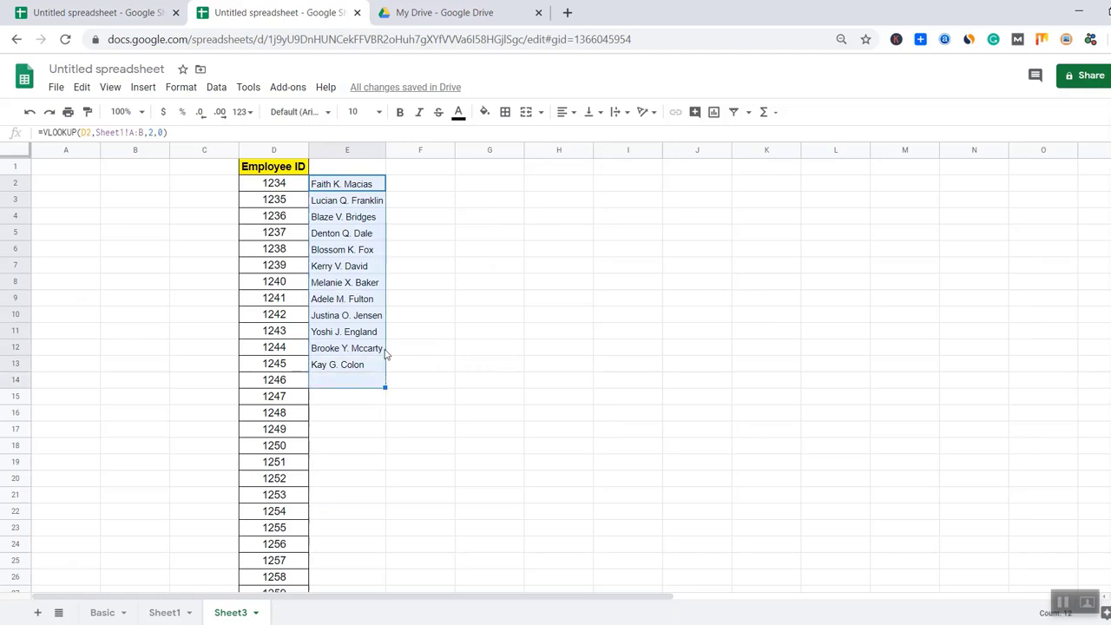
{"action": "key", "text": "Delete"}
{"action": "key", "text": "Up"}
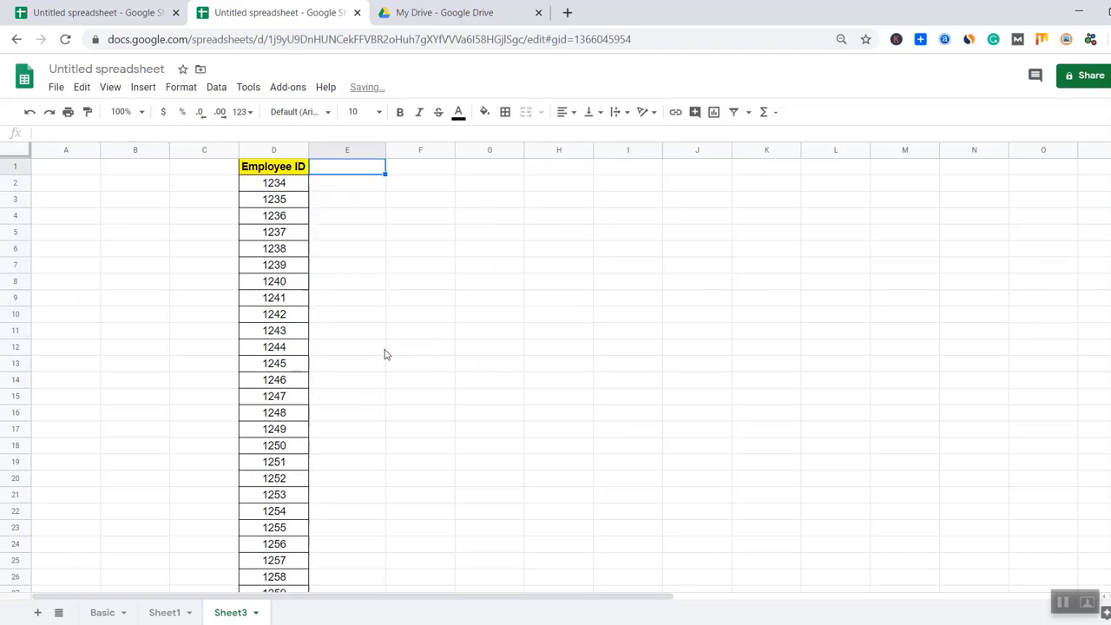
View the source employee table on Sheet1 again and return to the Employee ID list on Sheet3
{"action": "left_click", "coordinate": [159, 614]}
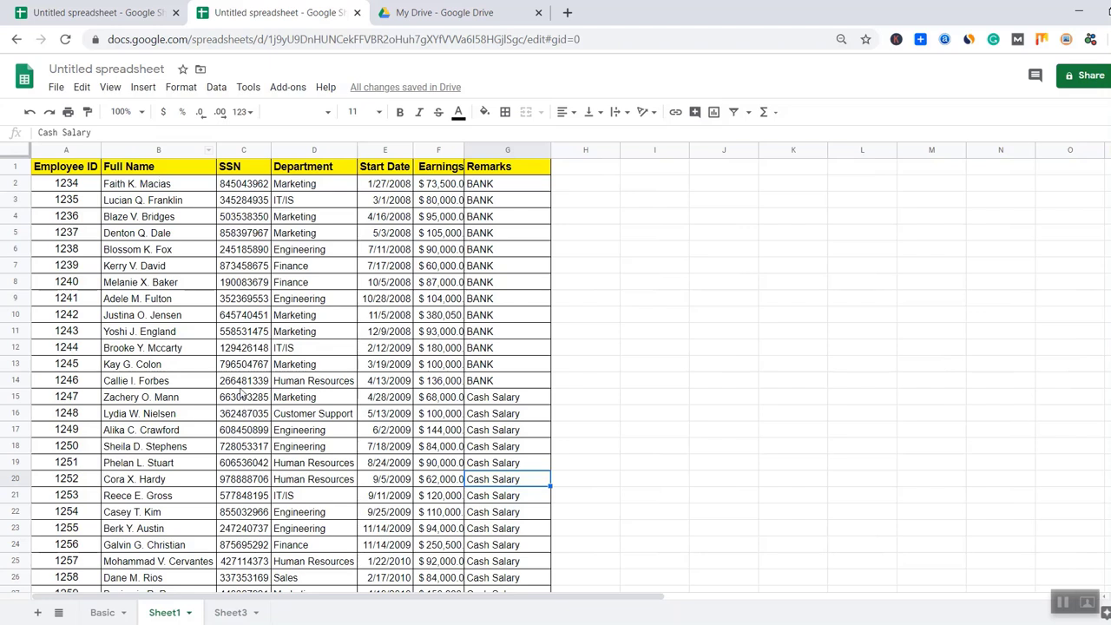
{"action": "left_click", "coordinate": [231, 612]}
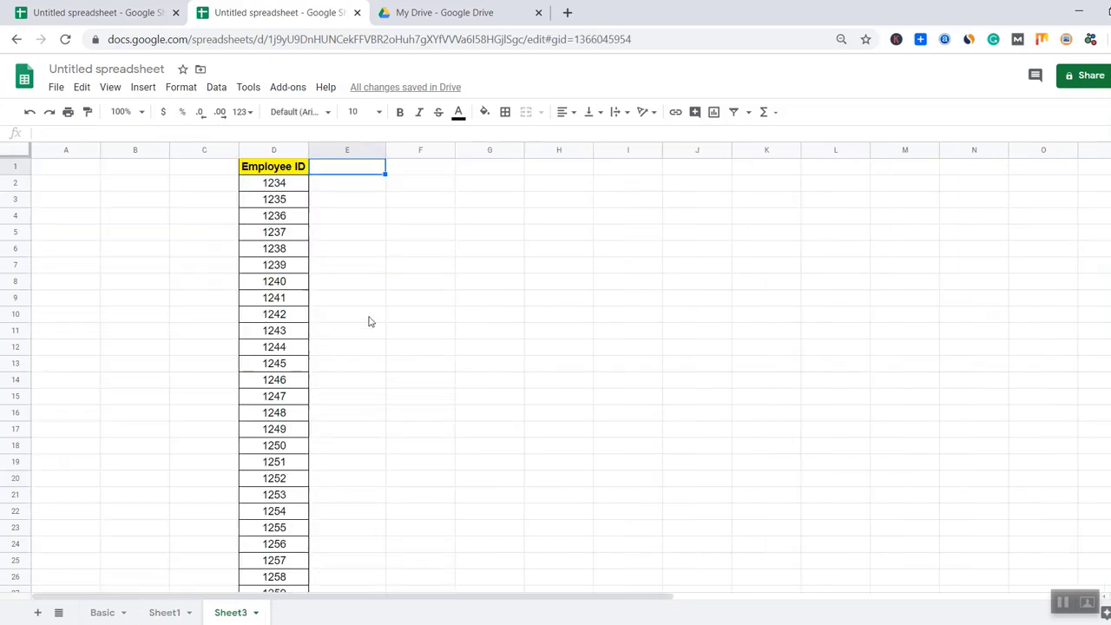
Start a VLOOKUP formula in cell E2 on Sheet3 with the employee ID in D2 as the search key
{"action": "left_click", "coordinate": [345, 191]}
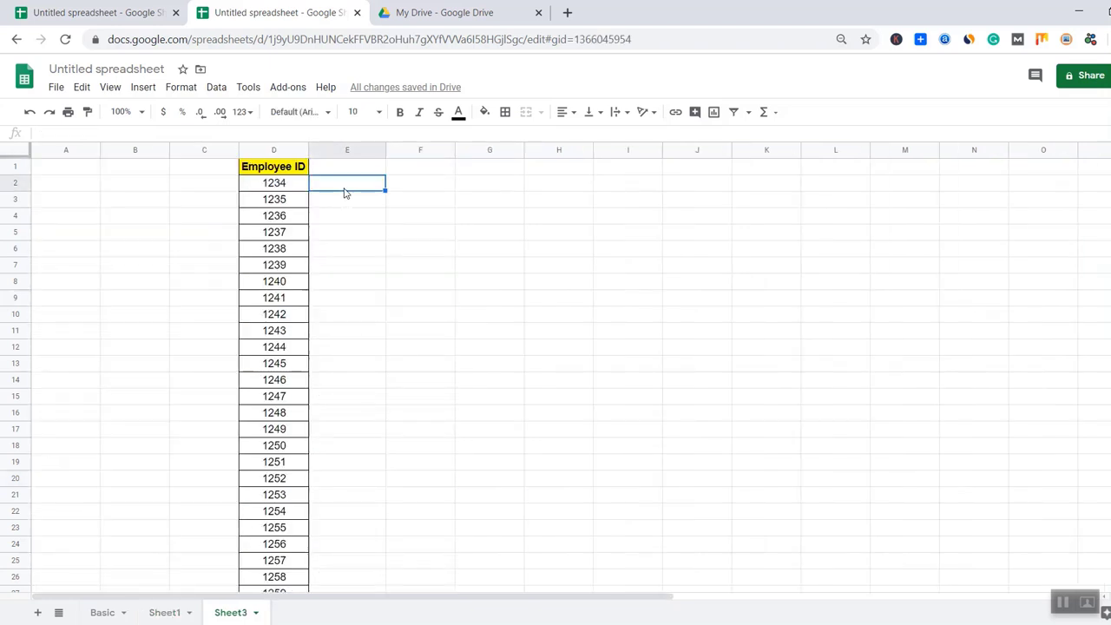
{"action": "type", "text": "="}
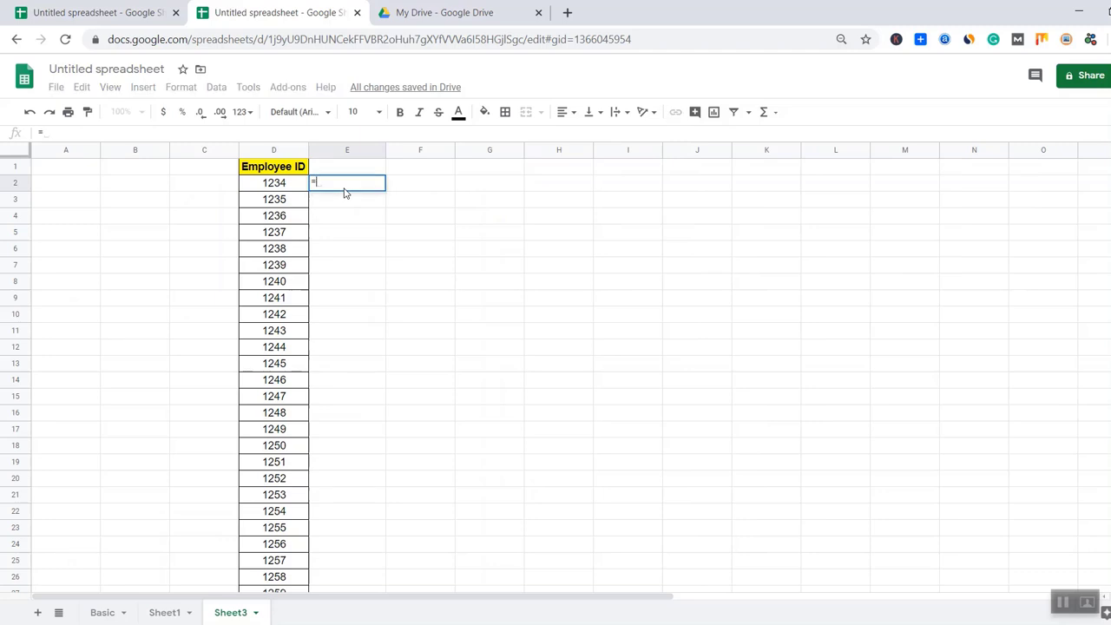
{"action": "type", "text": "v"}
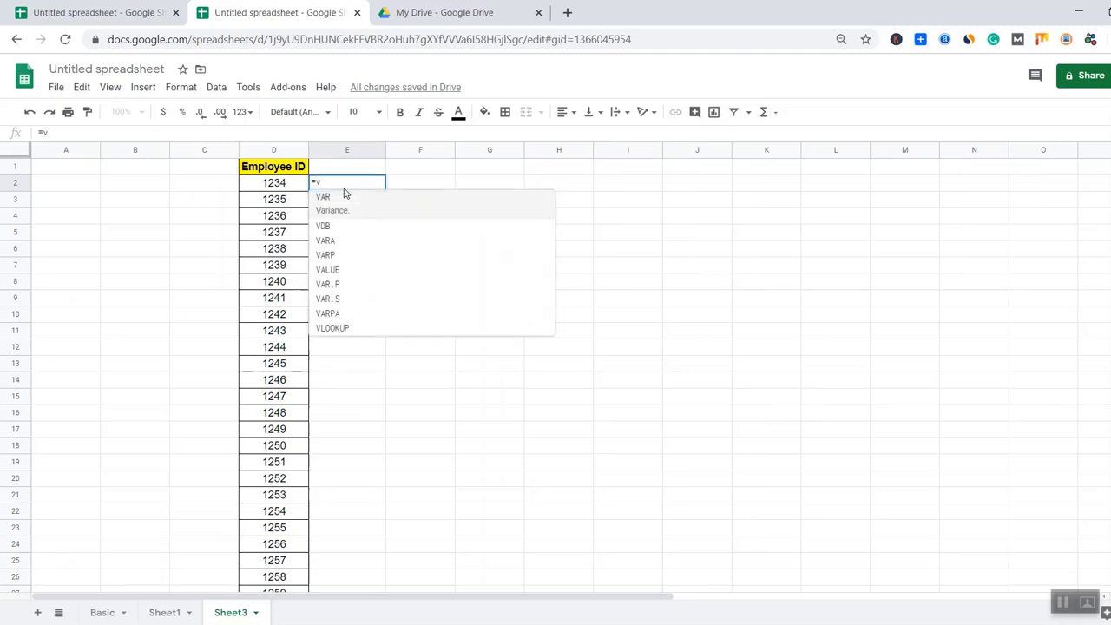
{"action": "type", "text": "lo"}
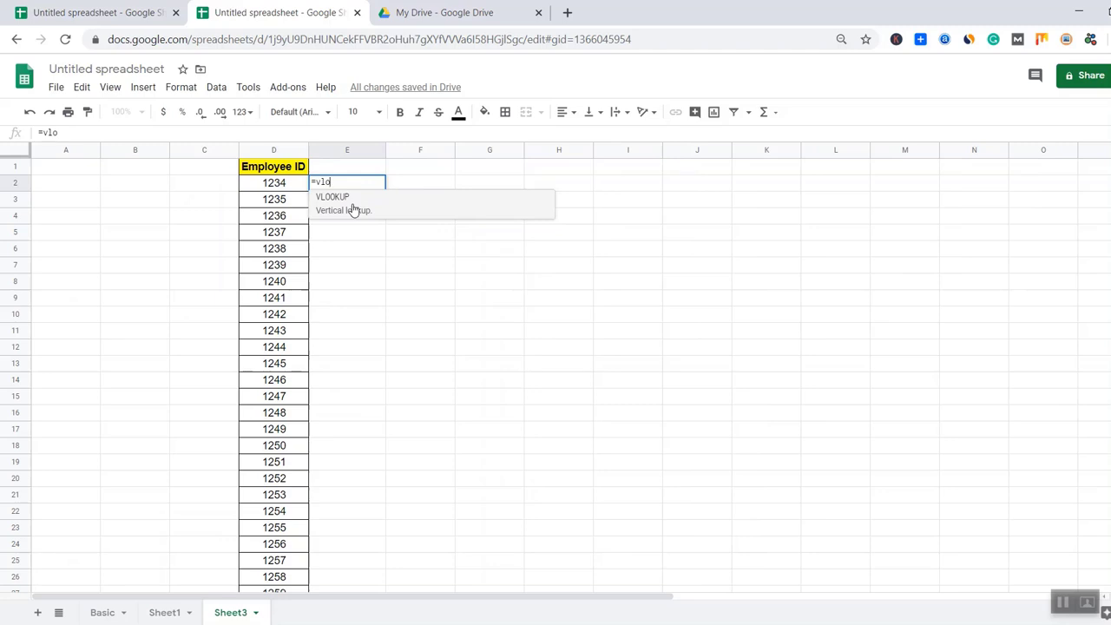
{"action": "left_click", "coordinate": [353, 210]}
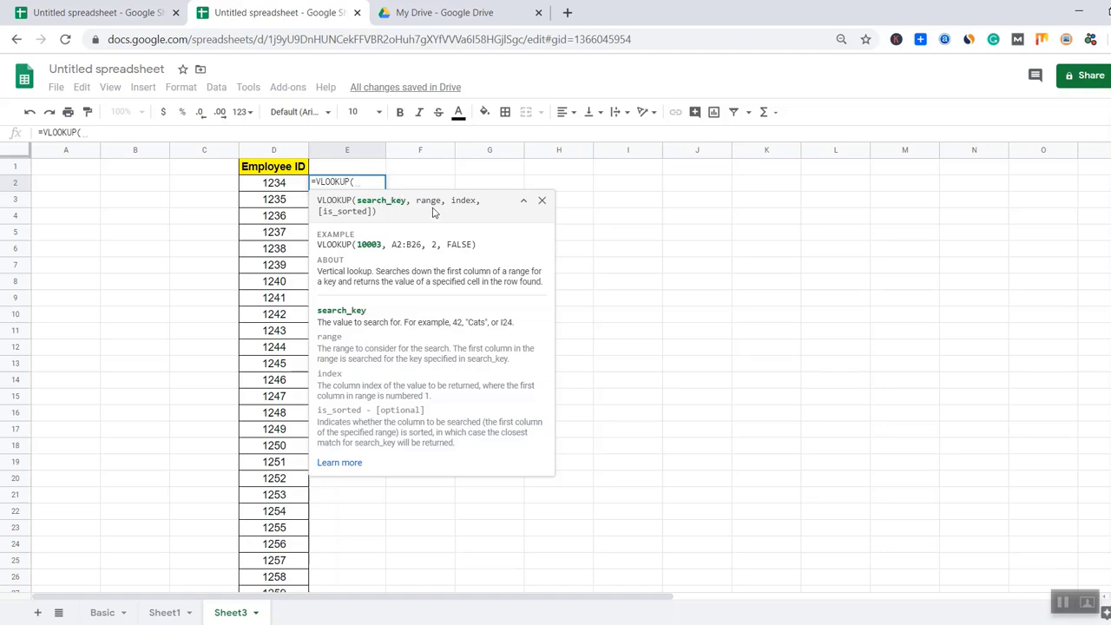
{"action": "left_click", "coordinate": [284, 185]}
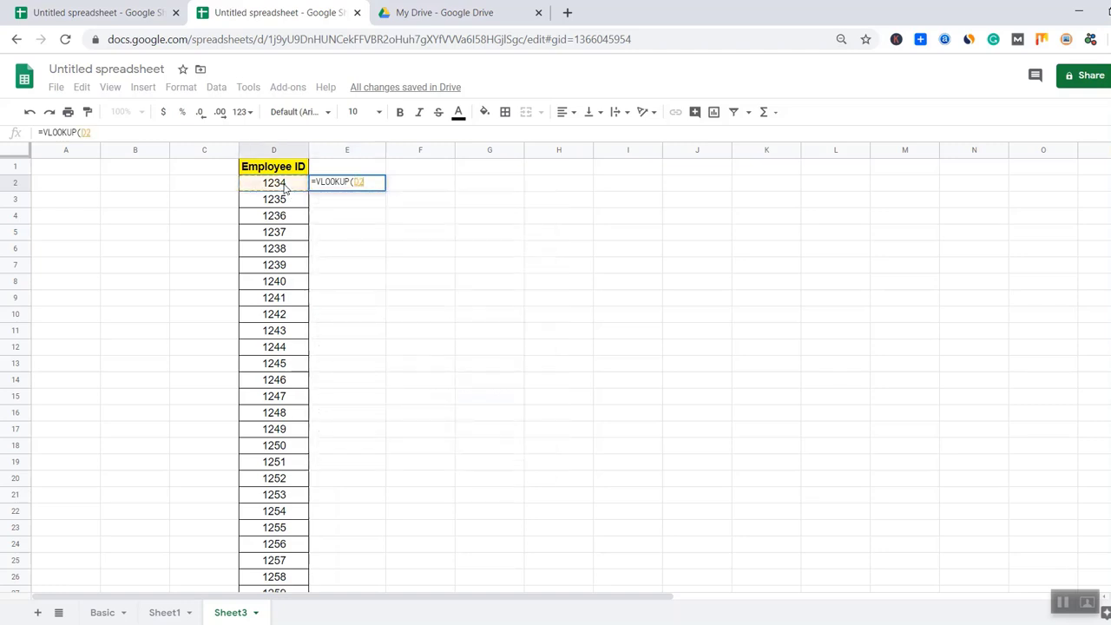
{"action": "type", "text": ","}
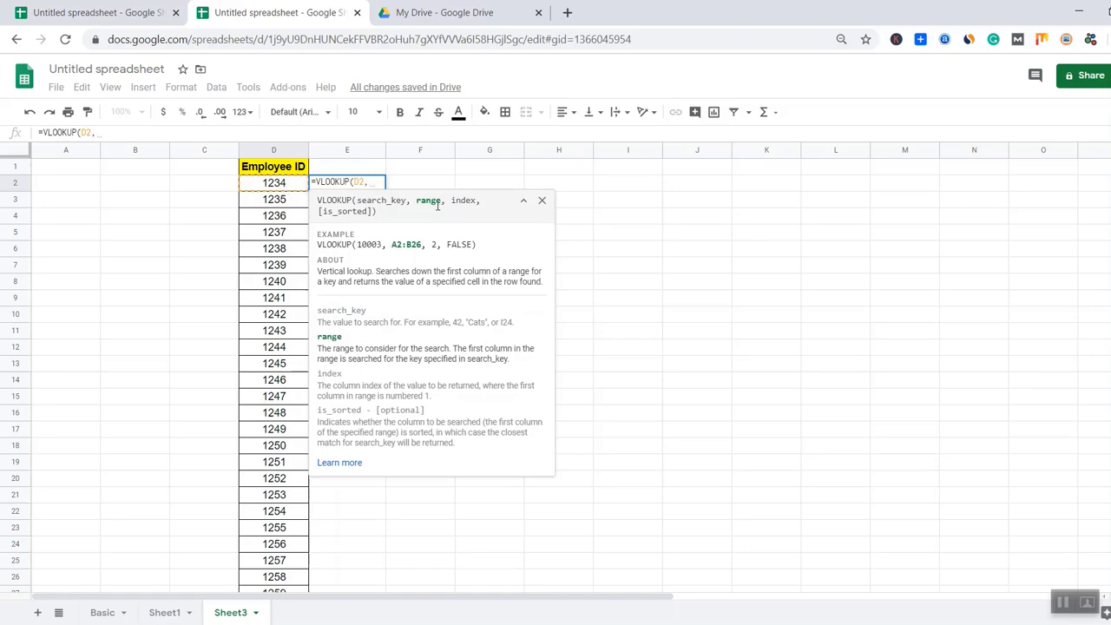
Set the VLOOKUP range to the Employee ID and Full Name data in Sheet1!A2:B51
{"action": "left_click", "coordinate": [163, 613]}
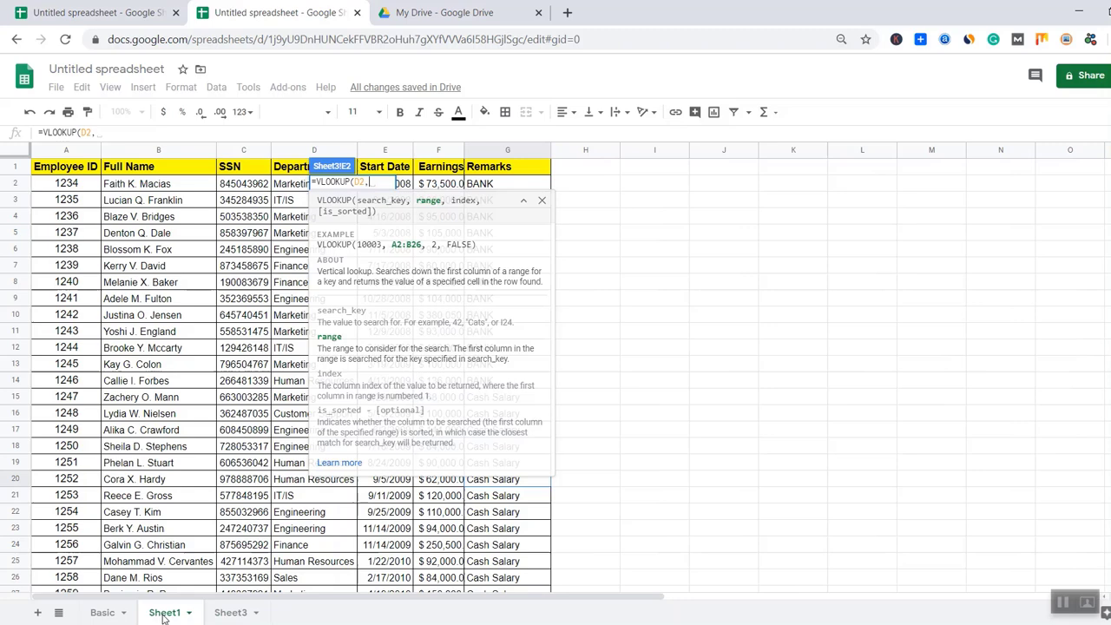
{"action": "left_click", "coordinate": [60, 186]}
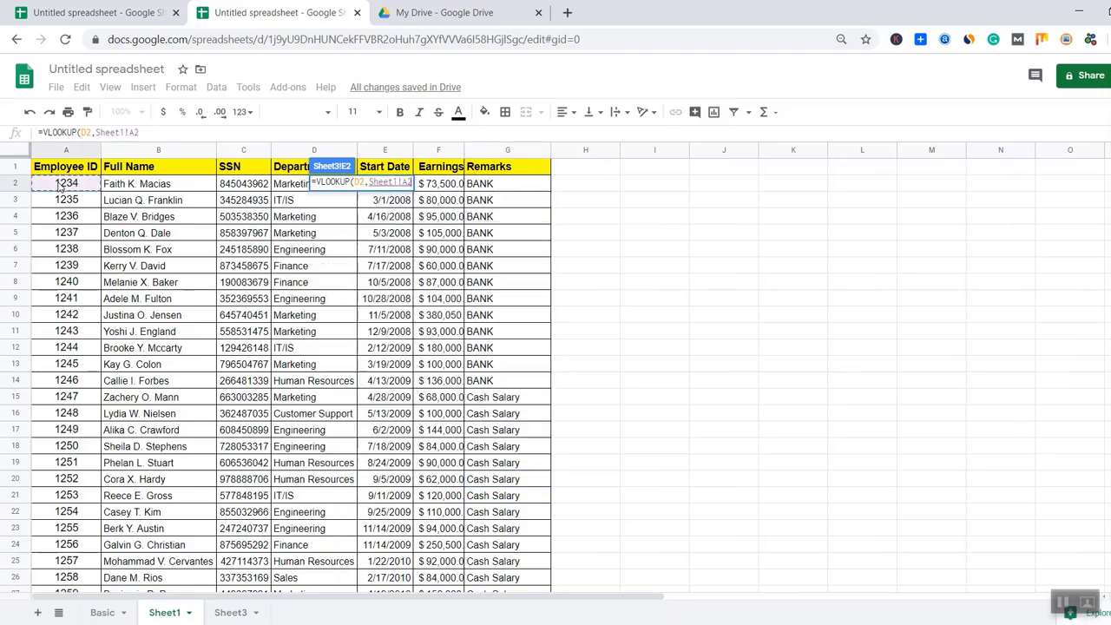
{"action": "left_click_drag", "start_coordinate": [61, 191], "coordinate": [171, 414]}
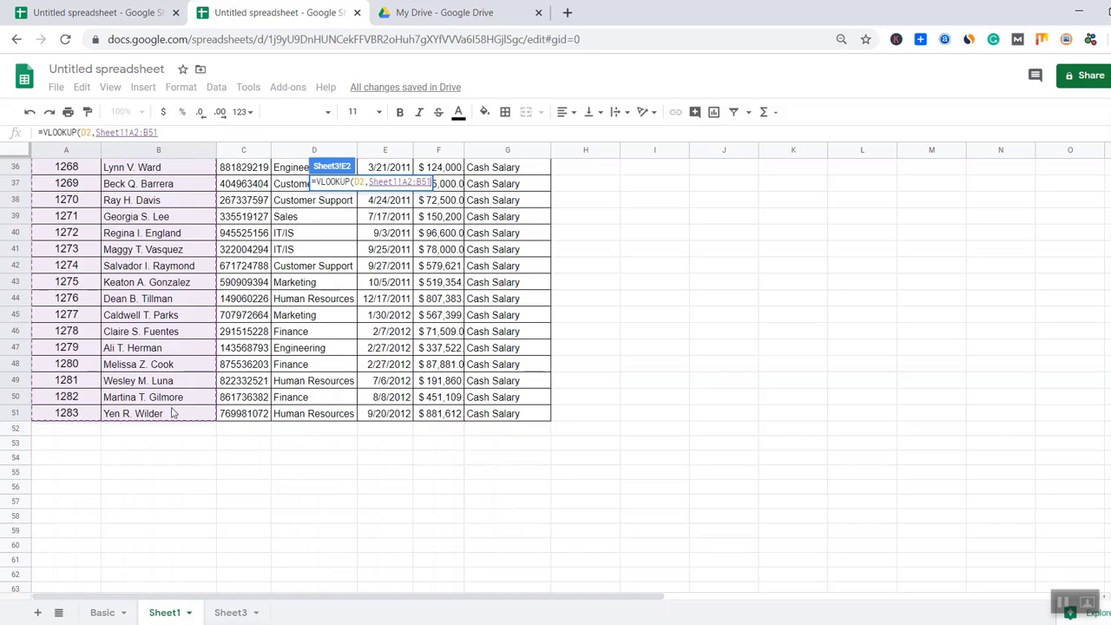
{"action": "left_click", "coordinate": [200, 132]}
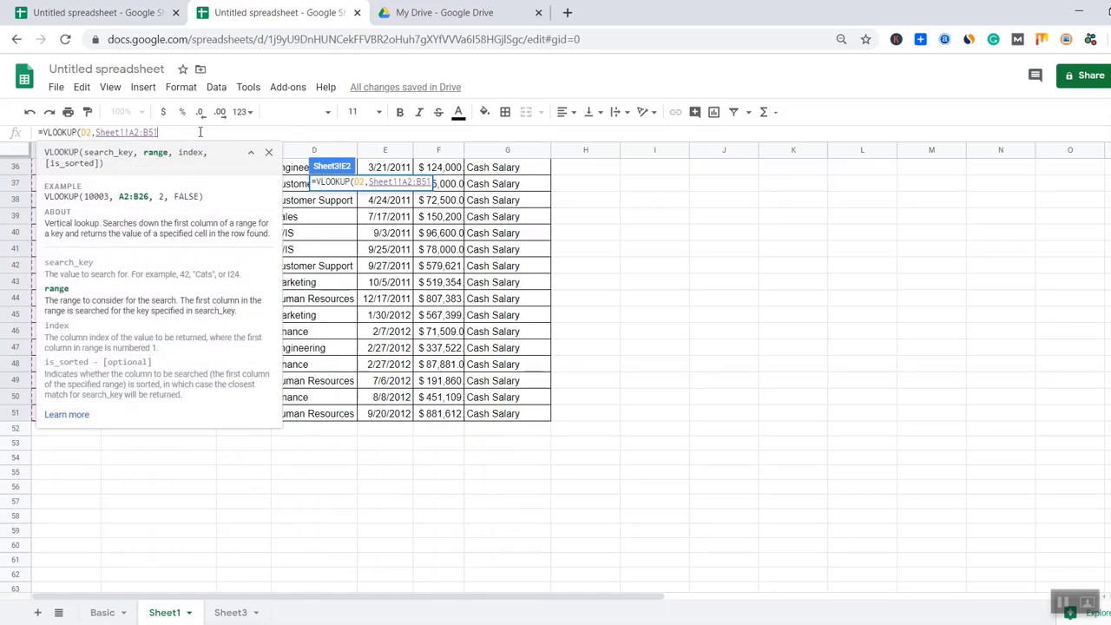
Complete the E2 lookup formula with column index 2 and exact match 0
{"action": "type", "text": ","}
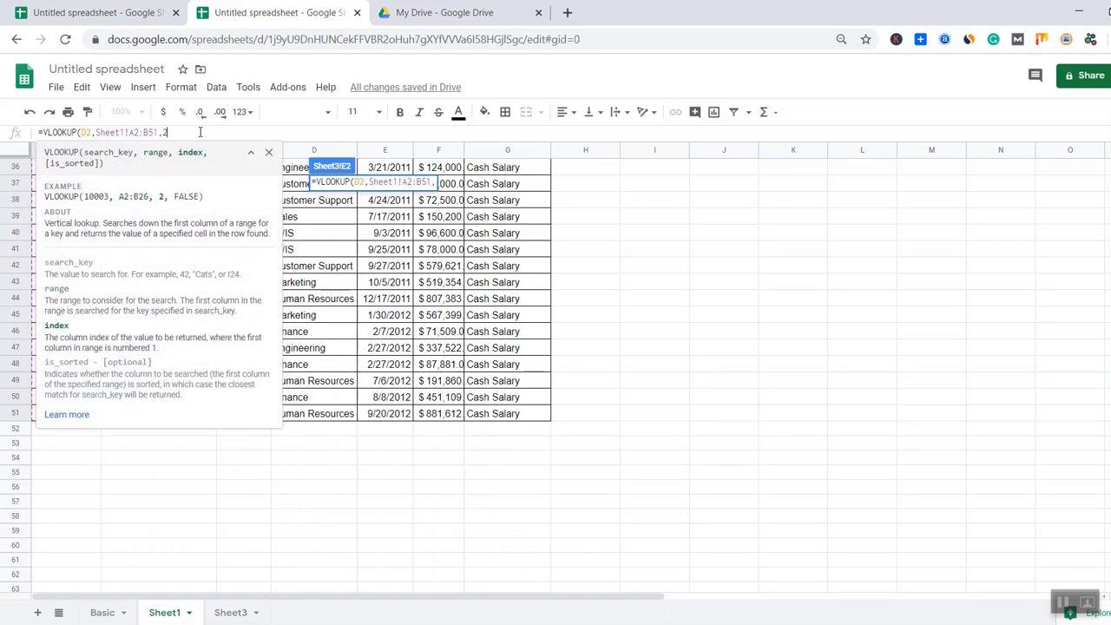
{"action": "type", "text": "2"}
{"action": "type", "text": ","}
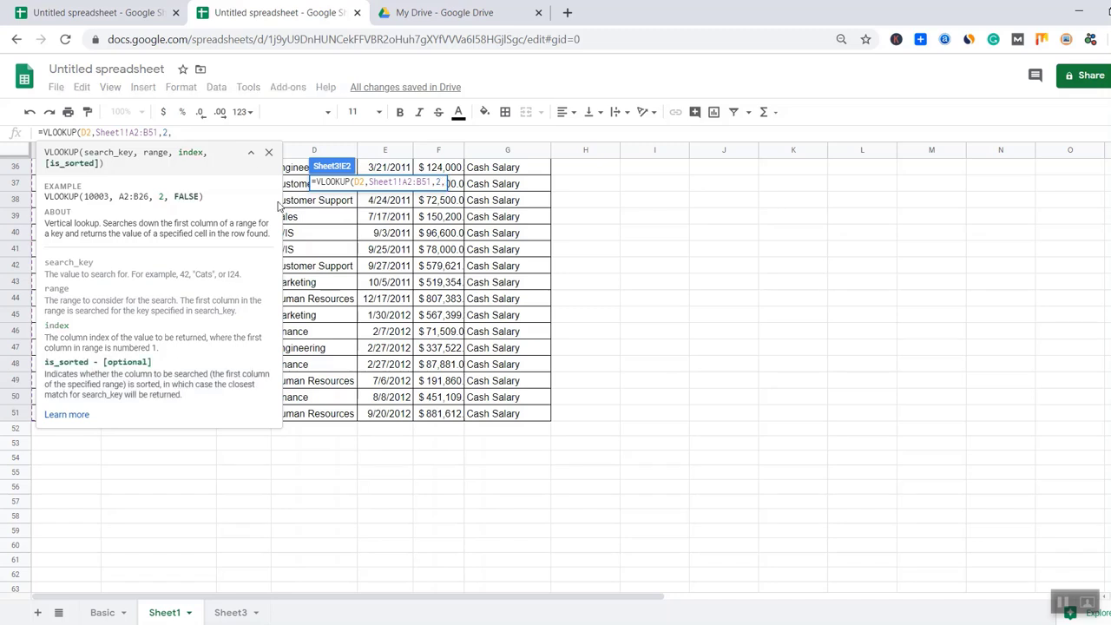
{"action": "type", "text": "0"}
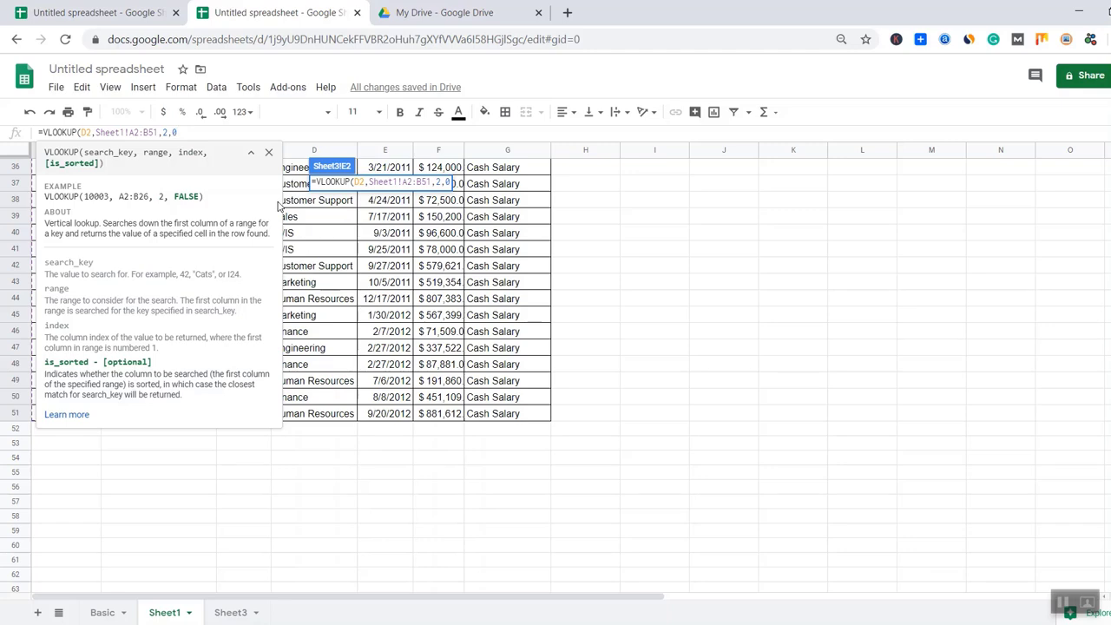
{"action": "type", "text": ")"}
{"action": "key", "text": "Return"}
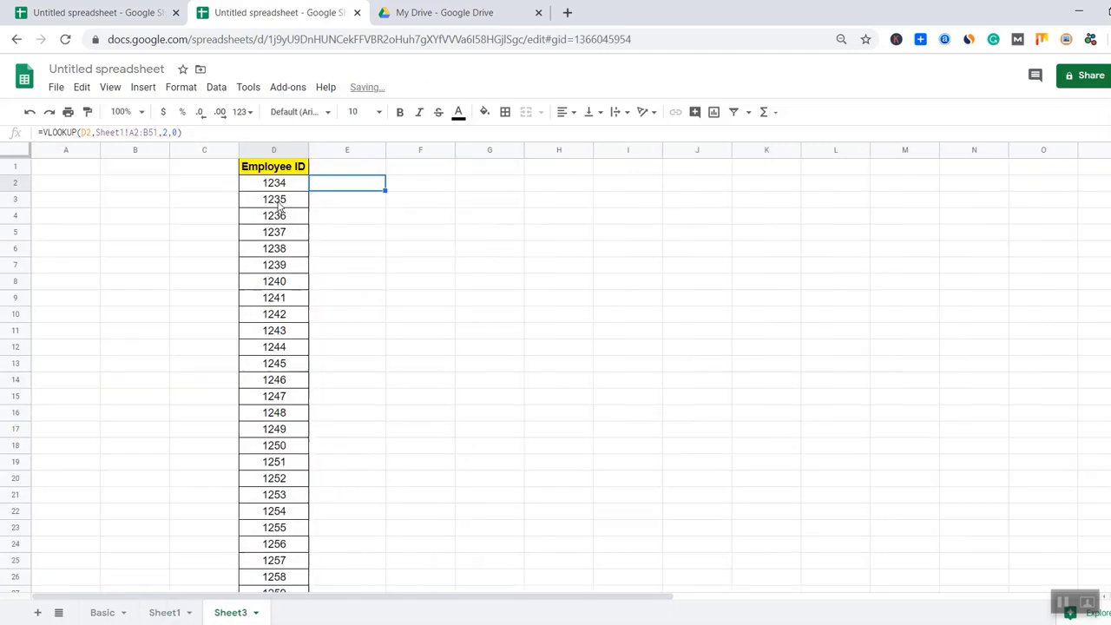
Fill the VLOOKUP formula from E2 down to E51 beside the whole Employee ID list
{"action": "left_click", "coordinate": [382, 251]}
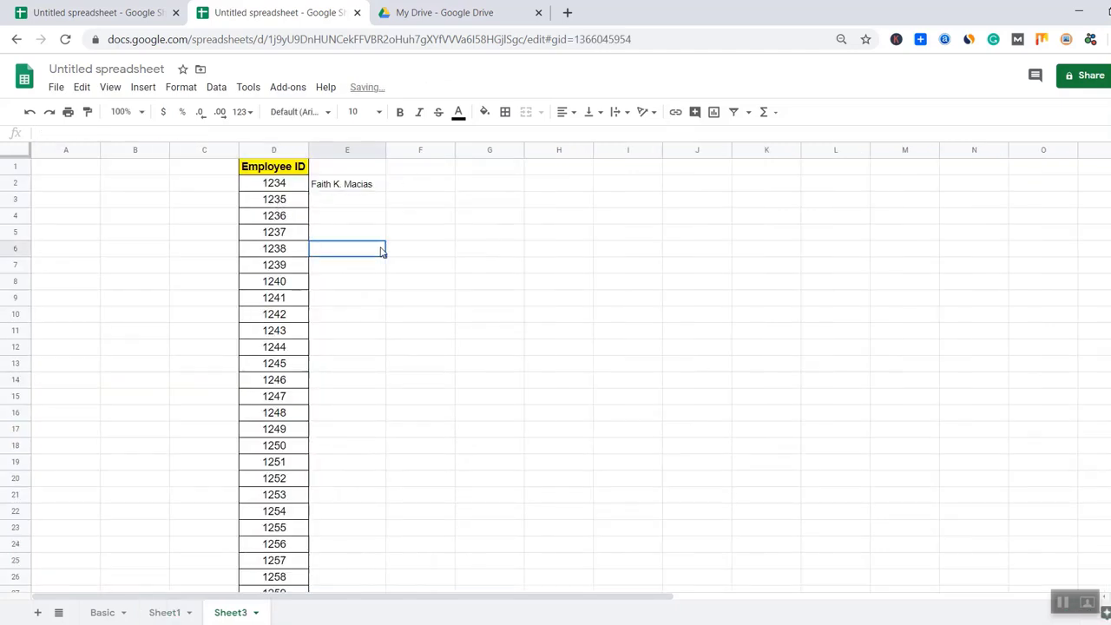
{"action": "left_click", "coordinate": [382, 186]}
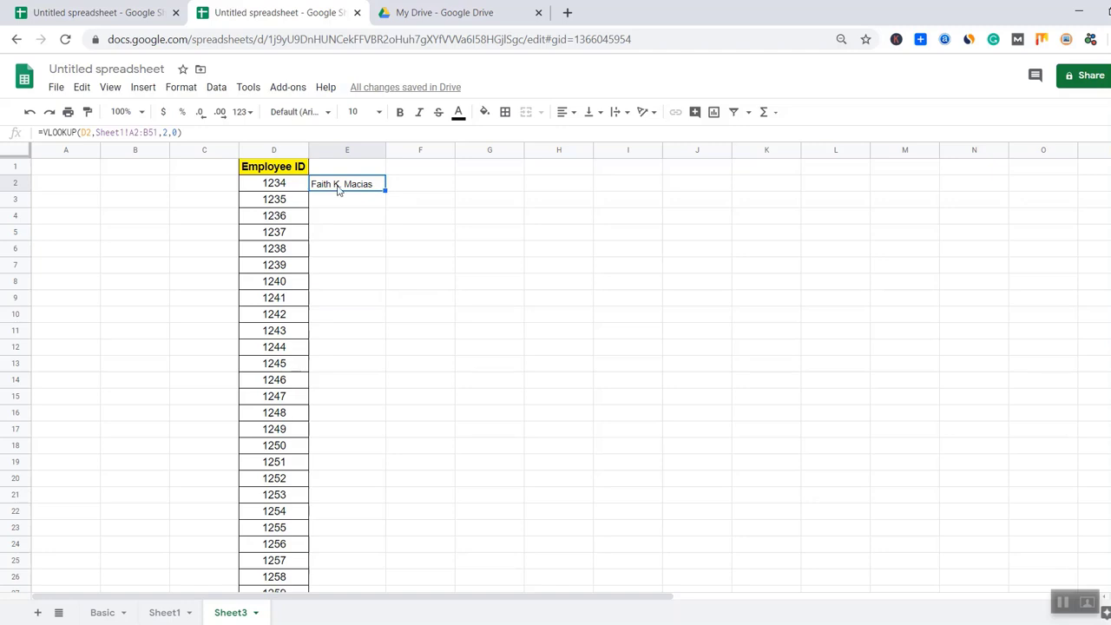
{"action": "left_click", "coordinate": [289, 189]}
{"action": "left_click", "coordinate": [340, 190]}
{"action": "left_click_drag", "start_coordinate": [385, 190], "coordinate": [365, 205]}
{"action": "scroll", "coordinate": [391, 333], "scroll_direction": "up", "scroll_amount": 10}
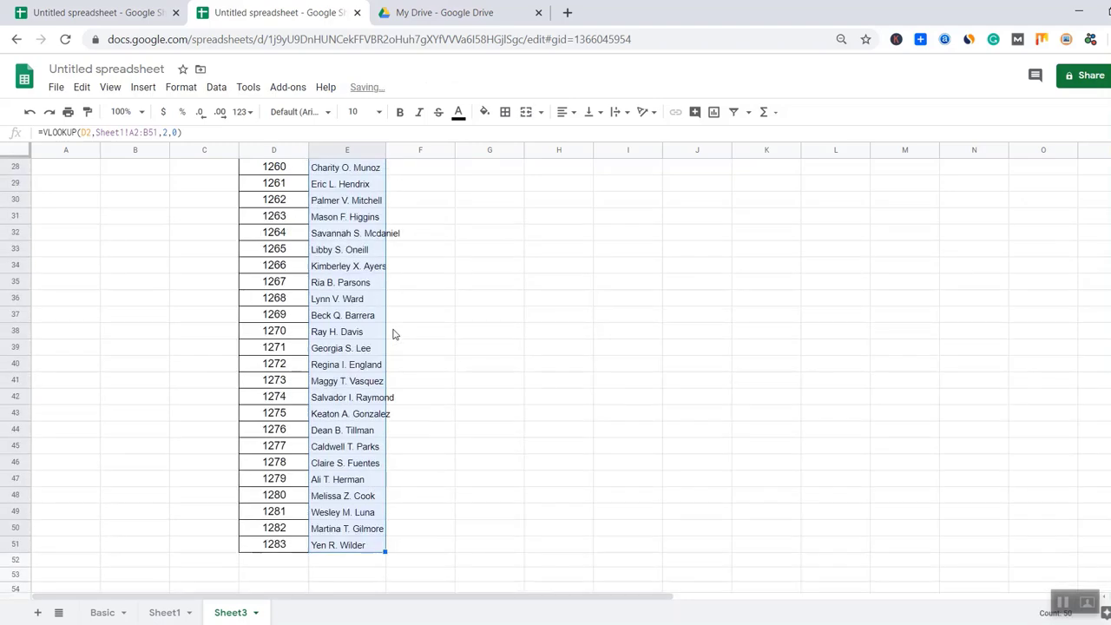
{"action": "left_click", "coordinate": [512, 298]}
{"action": "scroll", "coordinate": [463, 265], "scroll_direction": "up", "scroll_amount": 1}
Auto-fit column E to the width of the full names and check the lookup formulas in E2 and E51
{"action": "left_click", "coordinate": [352, 151]}
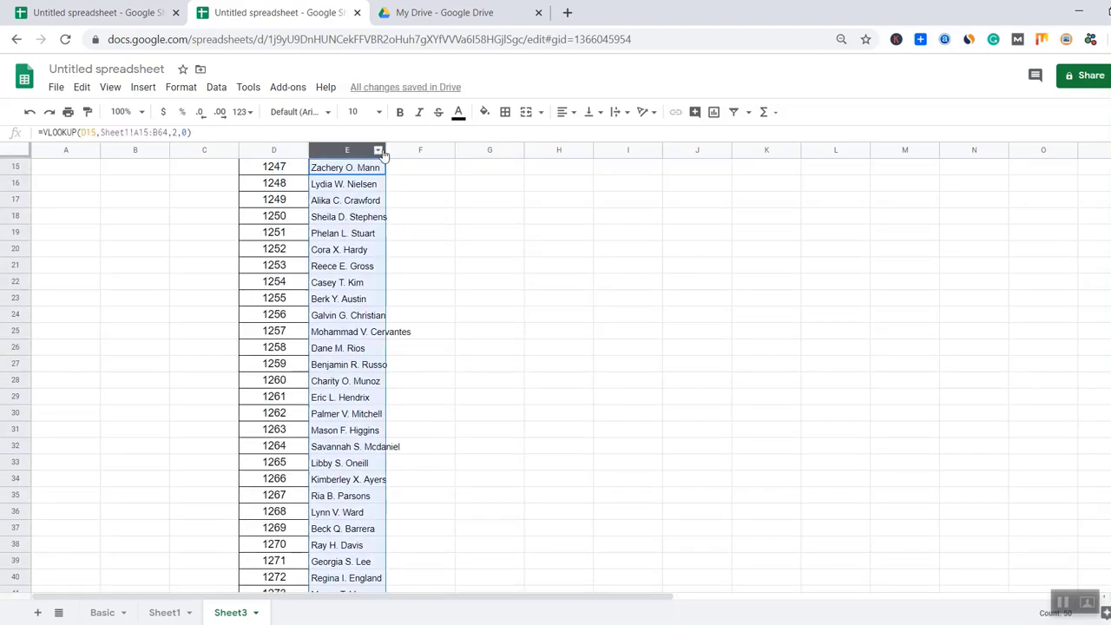
{"action": "double_click", "coordinate": [384, 149]}
{"action": "left_click", "coordinate": [605, 238]}
{"action": "scroll", "coordinate": [521, 254], "scroll_direction": "up", "scroll_amount": 5}
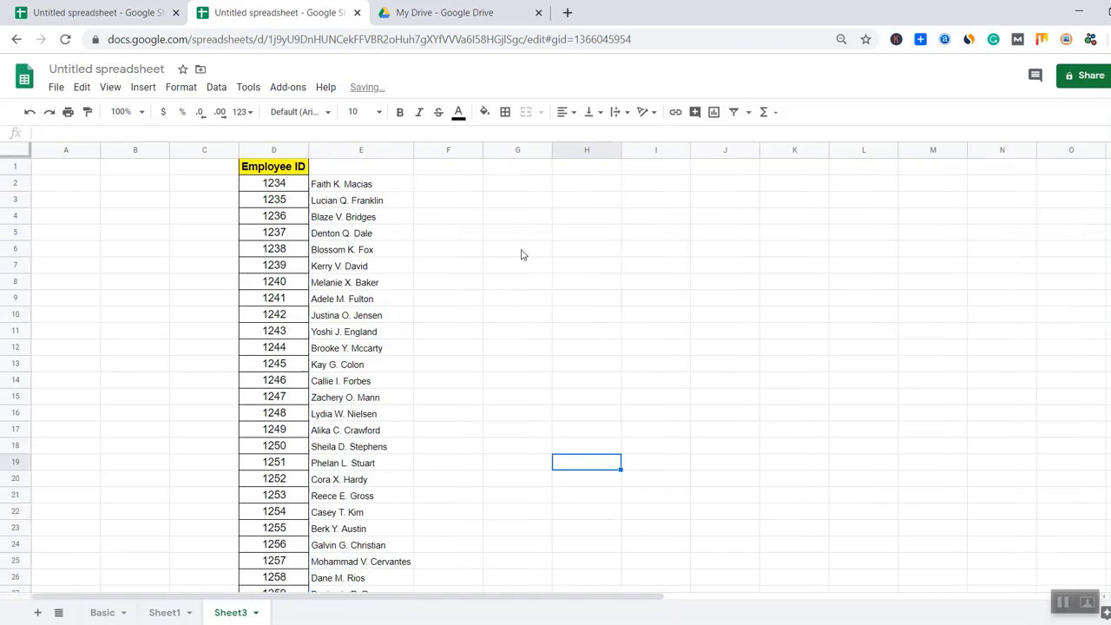
{"action": "left_click", "coordinate": [406, 185]}
{"action": "scroll", "coordinate": [425, 235], "scroll_direction": "down", "scroll_amount": 9}
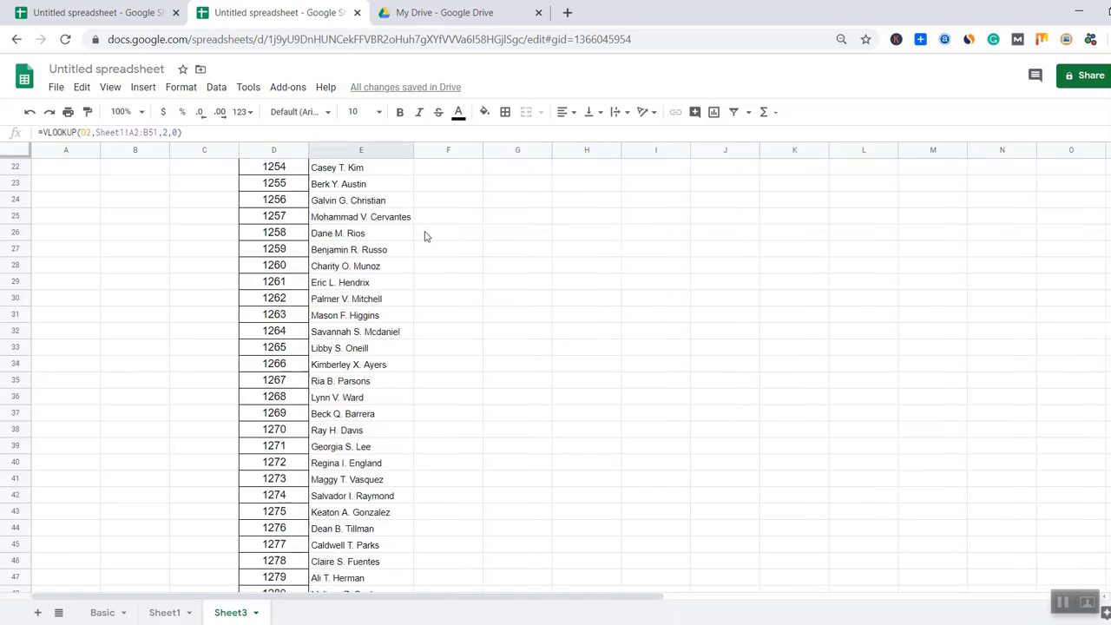
{"action": "left_click", "coordinate": [326, 289]}
{"action": "scroll", "coordinate": [434, 347], "scroll_direction": "up", "scroll_amount": 9}
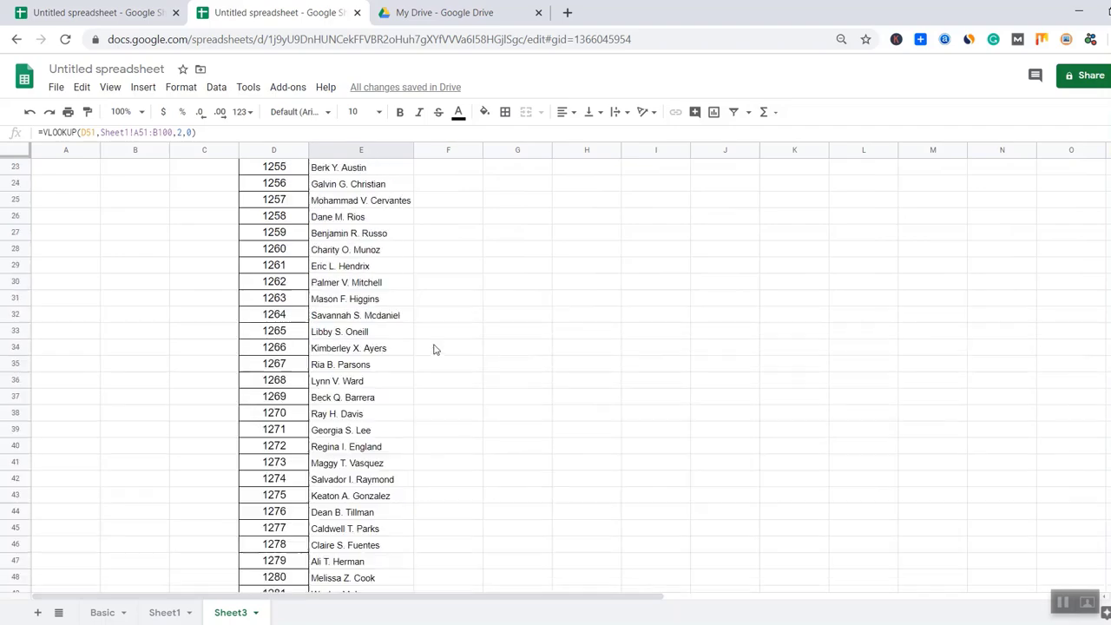
Copy the Full Name header from cell B1 on Sheet1 into cell E1 on Sheet3
{"action": "left_click", "coordinate": [171, 614]}
{"action": "scroll", "coordinate": [199, 317], "scroll_direction": "up", "scroll_amount": 10}
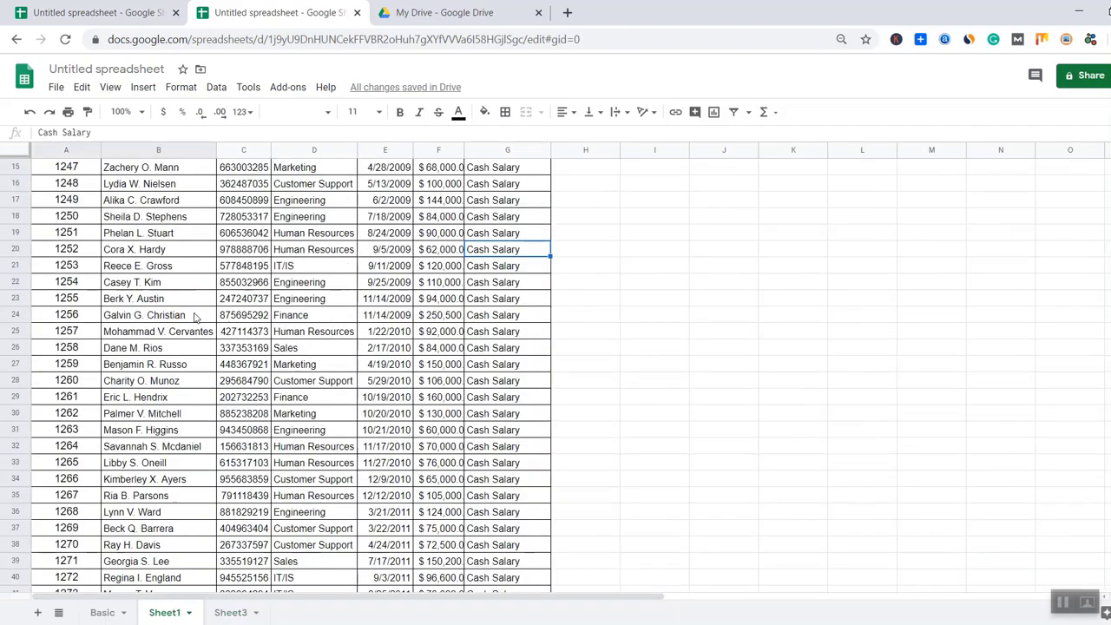
{"action": "left_click", "coordinate": [139, 174]}
{"action": "right_click", "coordinate": [139, 174]}
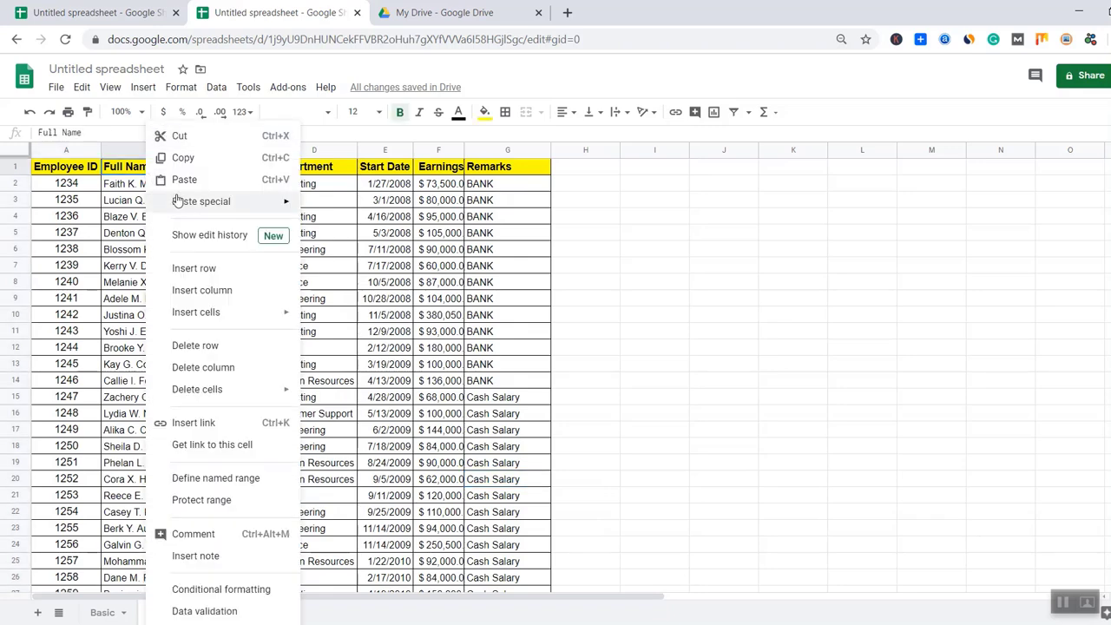
{"action": "left_click", "coordinate": [179, 156]}
{"action": "left_click", "coordinate": [254, 615]}
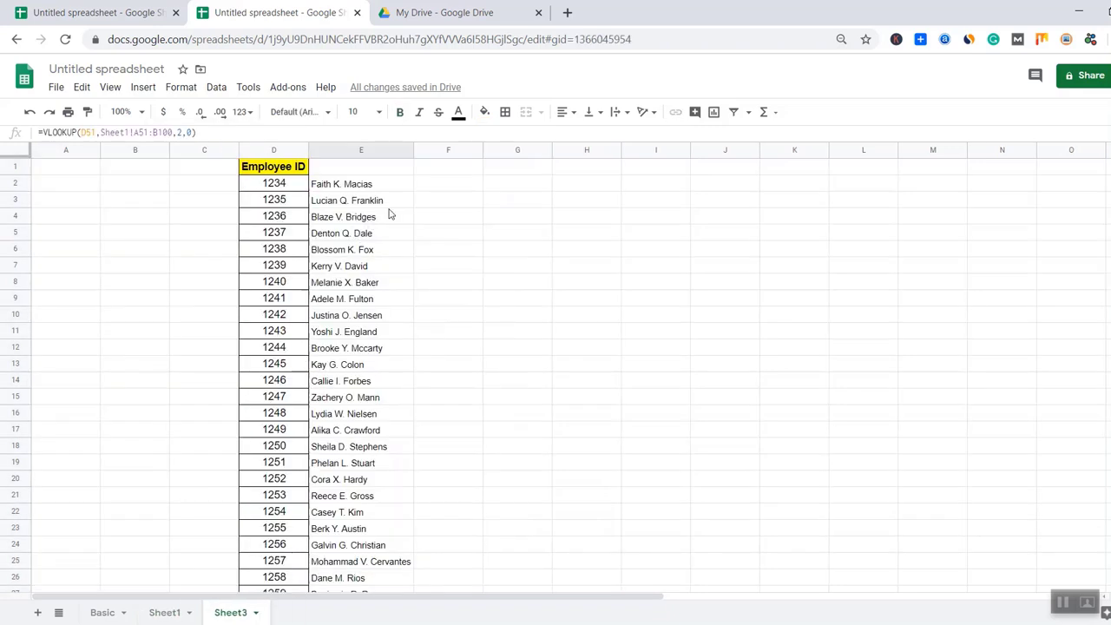
{"action": "right_click", "coordinate": [363, 159]}
{"action": "left_click", "coordinate": [341, 172]}
{"action": "right_click", "coordinate": [341, 171]}
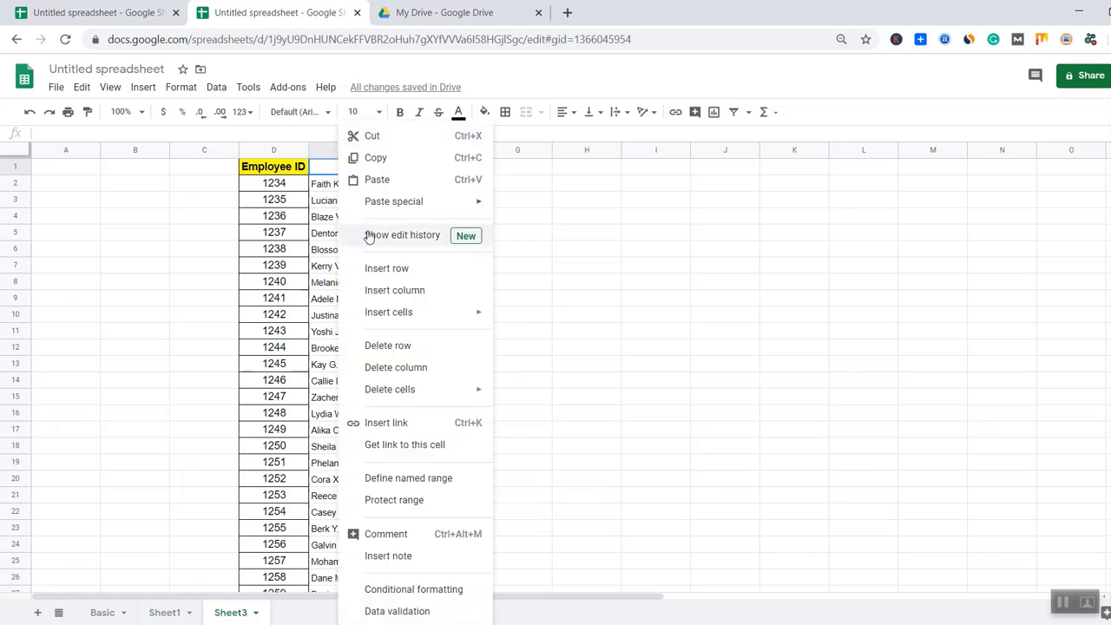
{"action": "left_click", "coordinate": [373, 181]}
{"action": "left_click", "coordinate": [458, 170]}
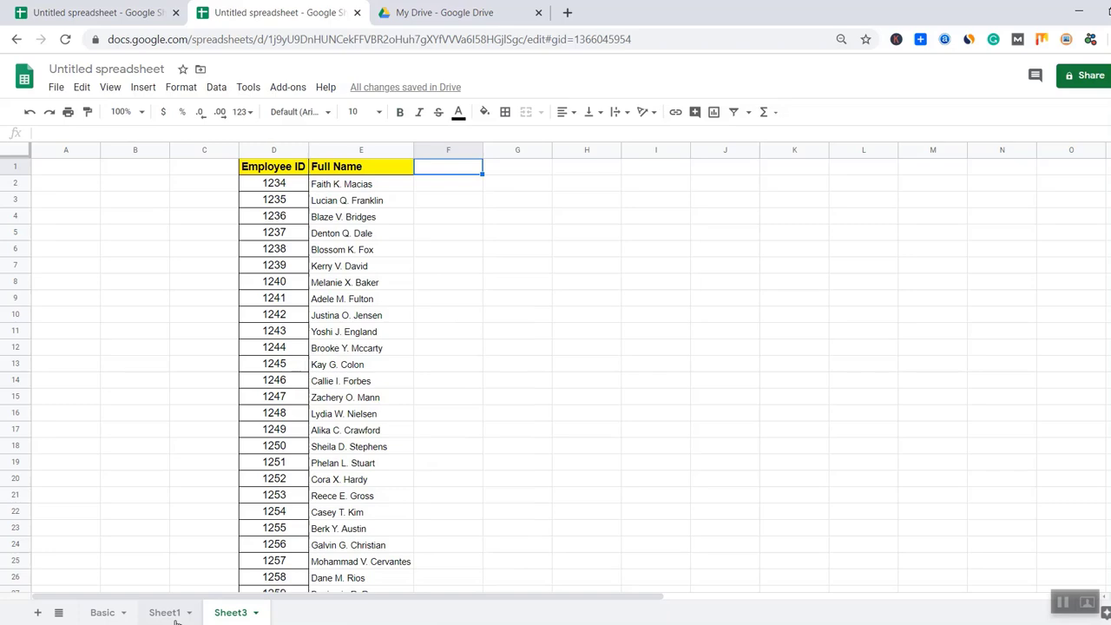
Copy the Earnings and Remarks headers in F1:G1 of the Sheet1 table
{"action": "left_click", "coordinate": [473, 335]}
{"action": "left_click", "coordinate": [162, 618]}
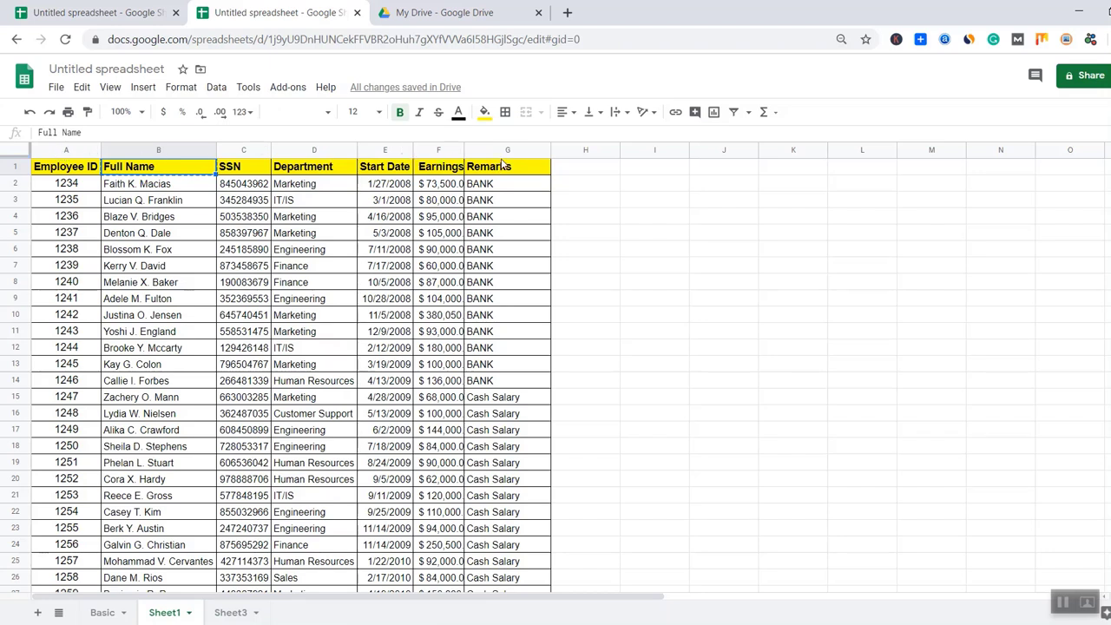
{"action": "left_click", "coordinate": [442, 150]}
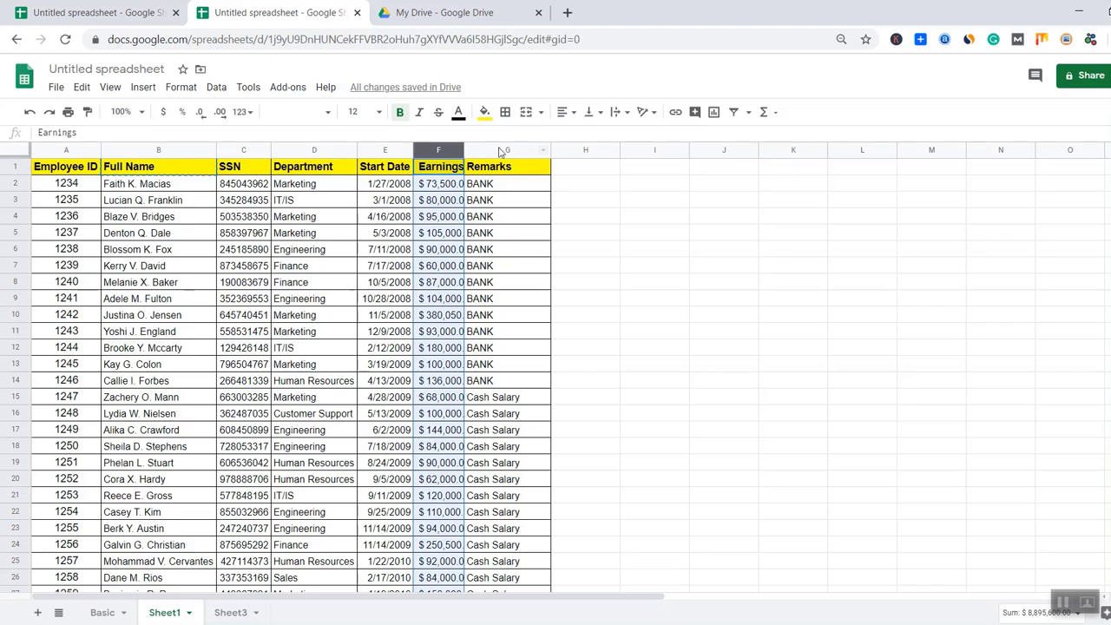
{"action": "left_click_drag", "start_coordinate": [263, 151], "coordinate": [388, 148]}
{"action": "left_click", "coordinate": [446, 168]}
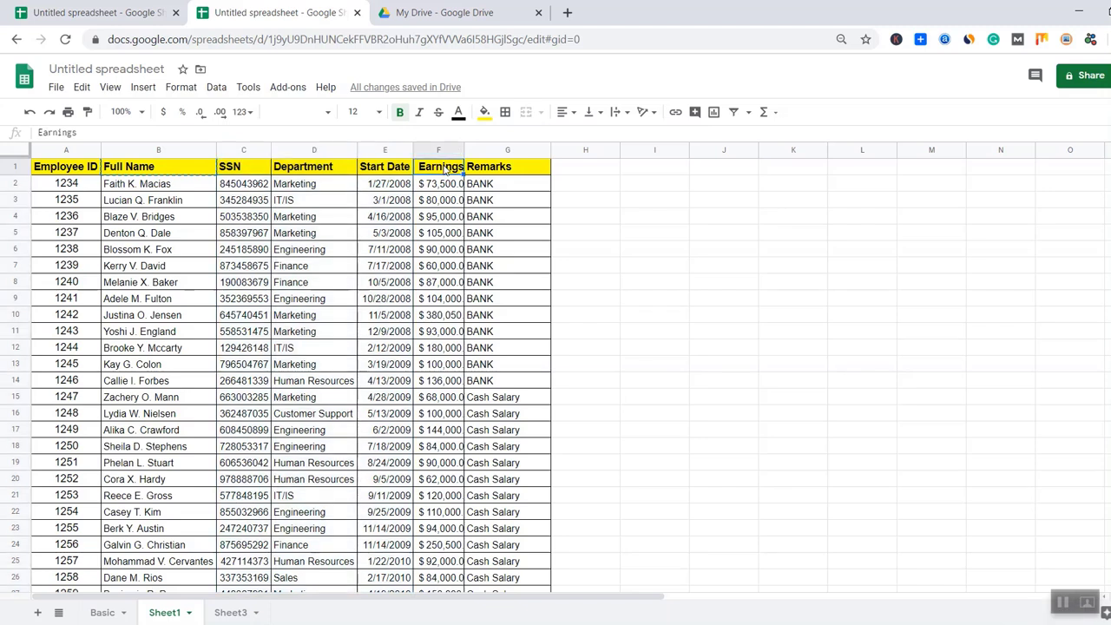
{"action": "left_click", "coordinate": [460, 232]}
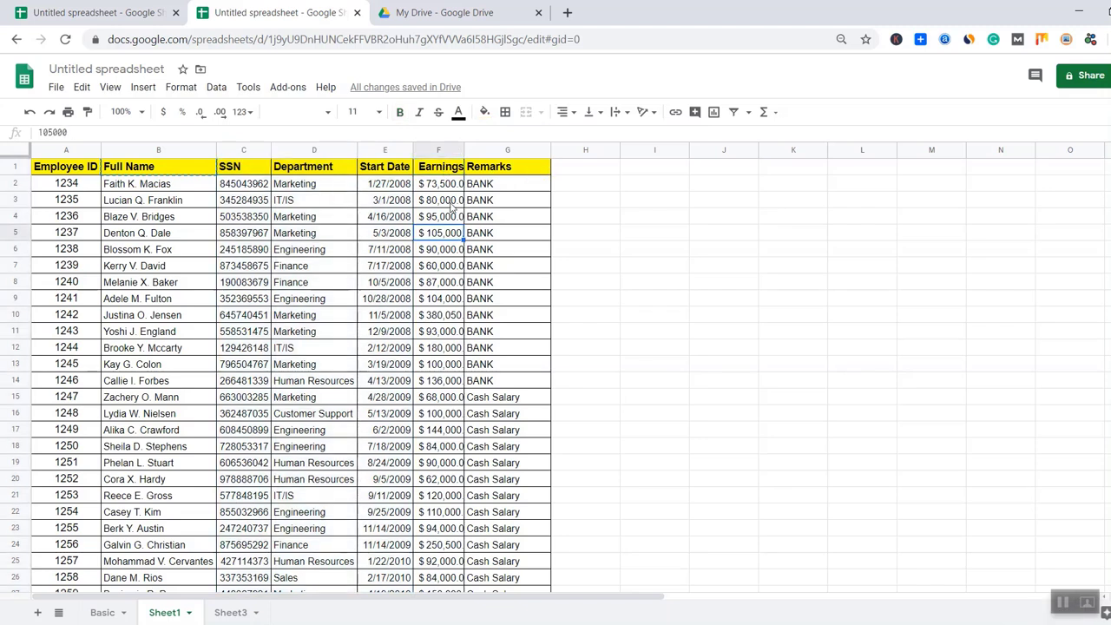
{"action": "left_click_drag", "start_coordinate": [447, 171], "coordinate": [488, 169]}
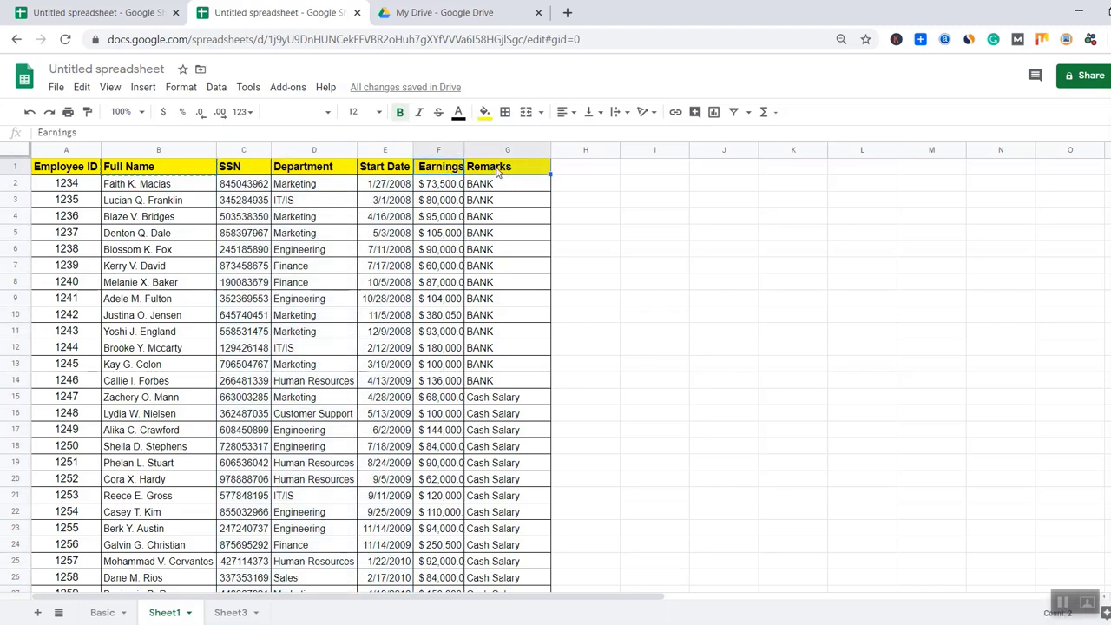
{"action": "right_click", "coordinate": [497, 171]}
{"action": "left_click", "coordinate": [527, 192]}
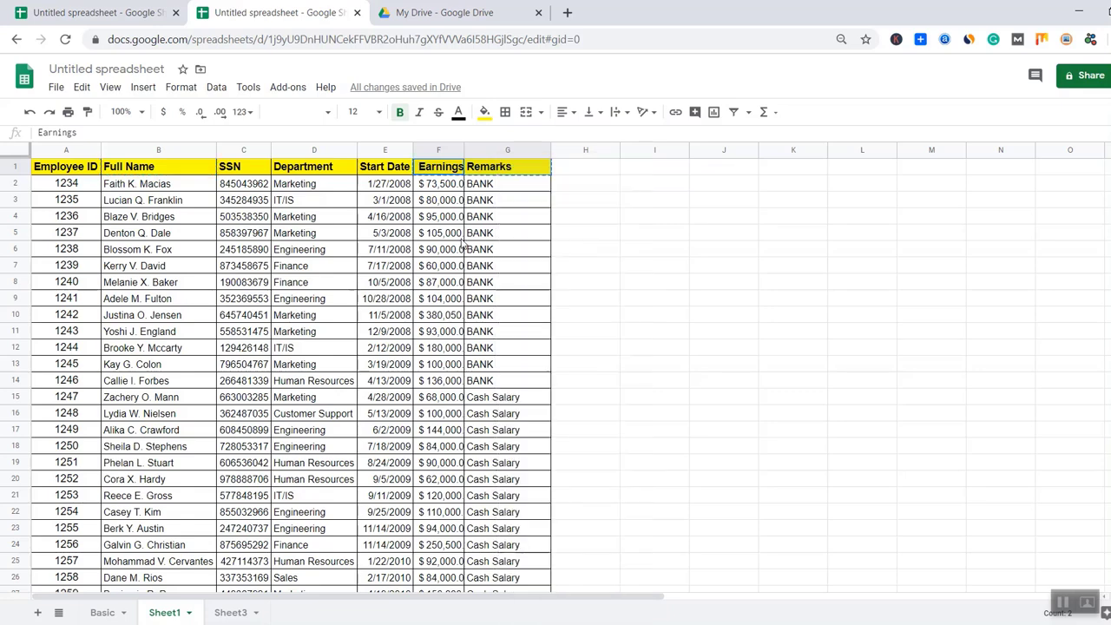
Paste the copied Earnings and Remarks headers into F1:G1 on Sheet3 and select cell F2
{"action": "left_click", "coordinate": [230, 612]}
{"action": "left_click", "coordinate": [535, 234]}
{"action": "right_click", "coordinate": [432, 174]}
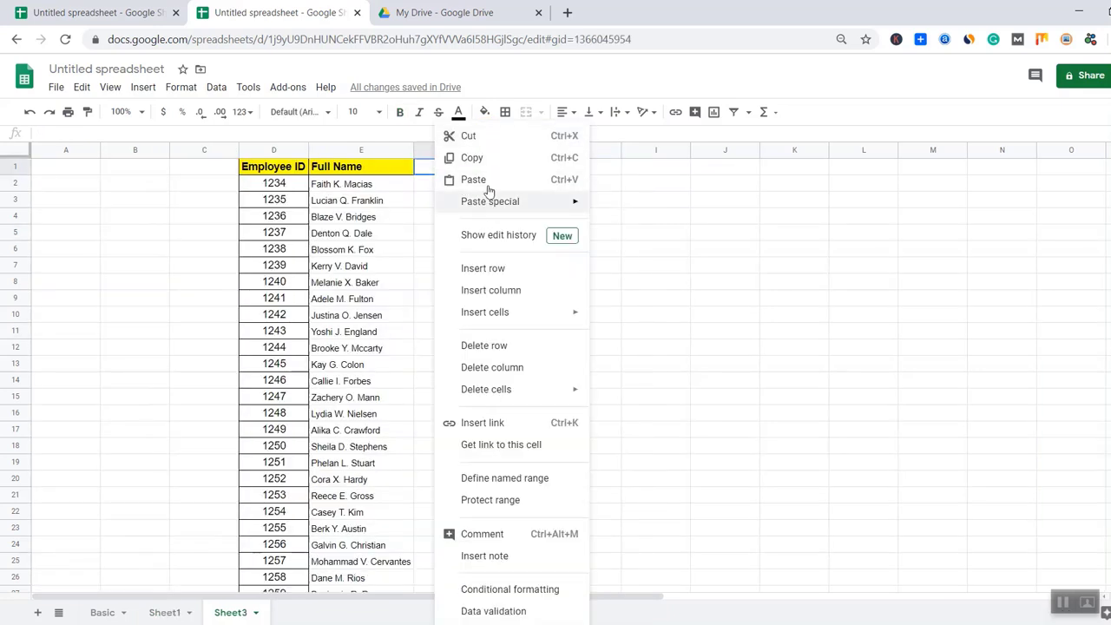
{"action": "left_click", "coordinate": [484, 186]}
{"action": "left_click", "coordinate": [590, 231]}
{"action": "left_click", "coordinate": [477, 190]}
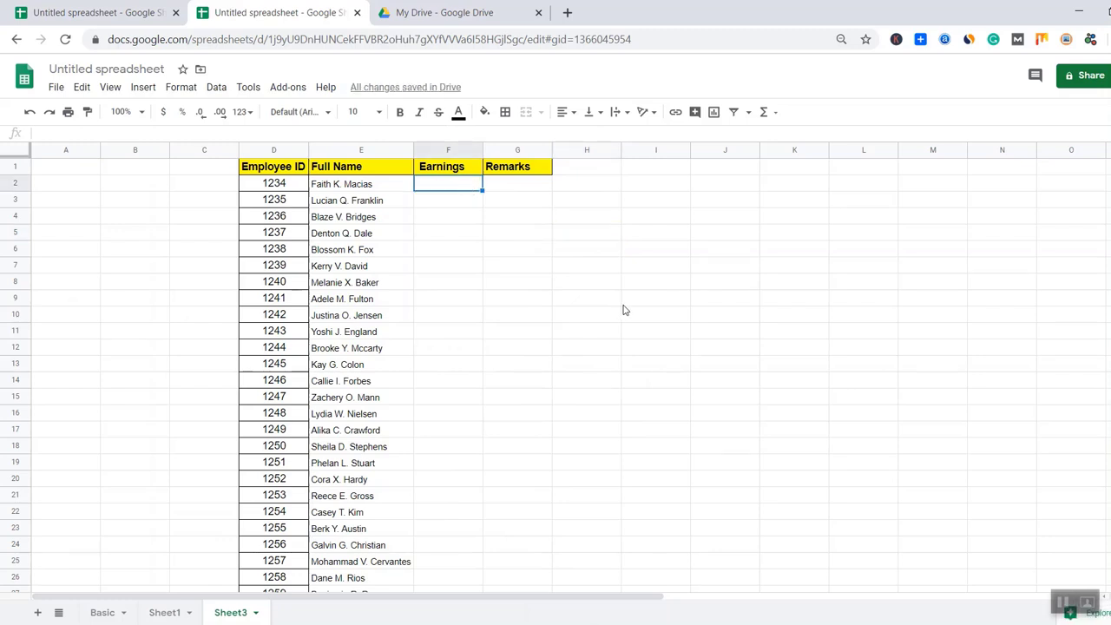
Start a VLOOKUP formula in cell F2 with the employee ID in D2 as its search key
{"action": "type", "text": "=vl"}
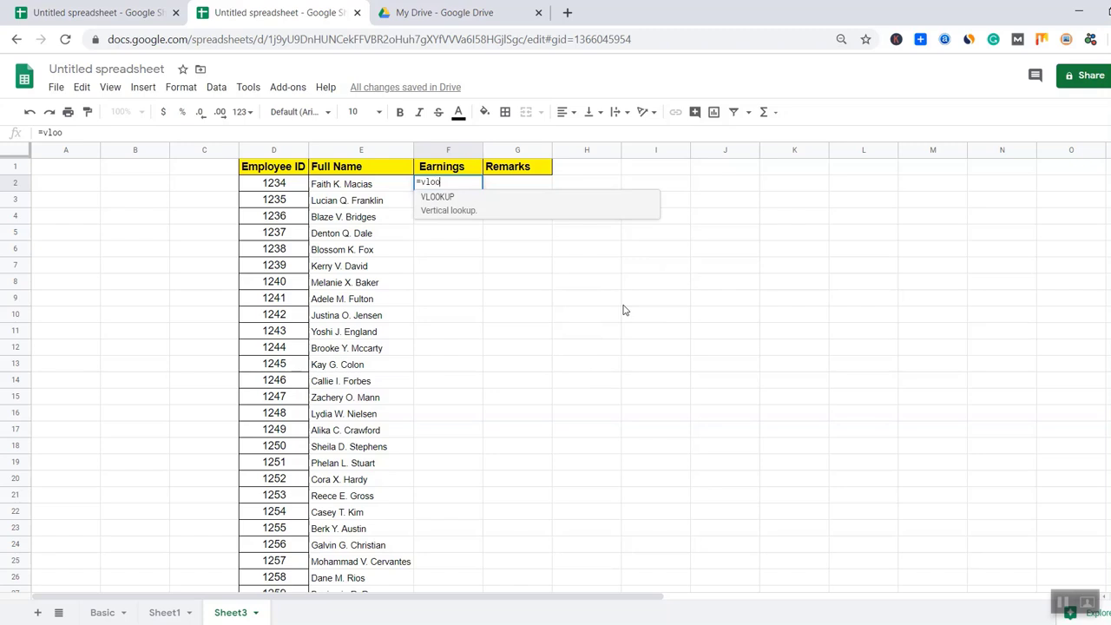
{"action": "type", "text": "oo"}
{"action": "left_click", "coordinate": [477, 207]}
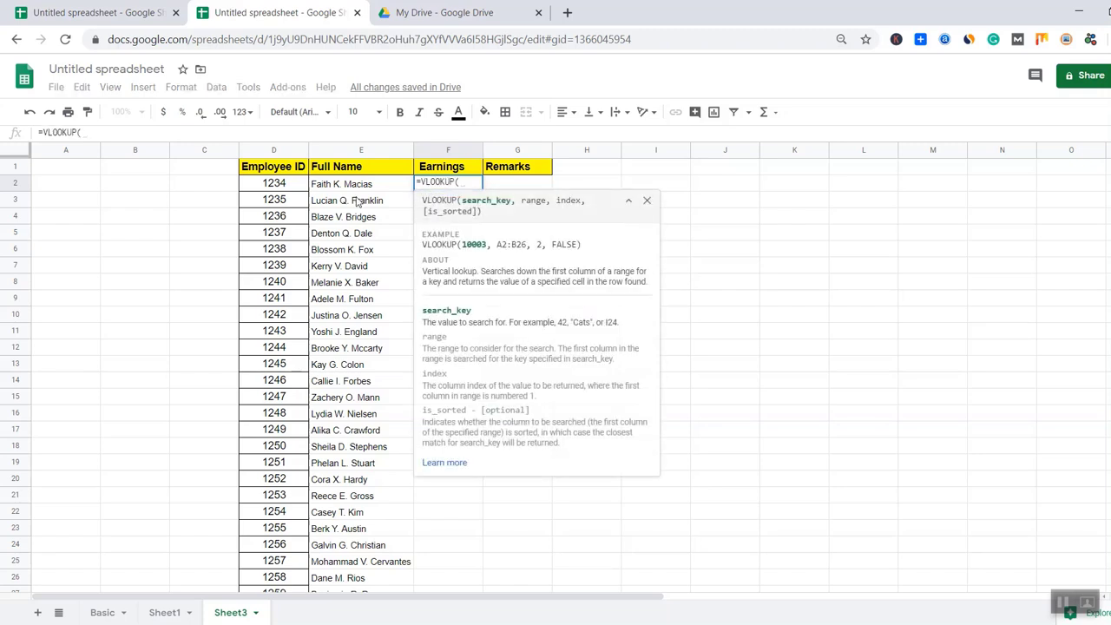
{"action": "left_click", "coordinate": [285, 184]}
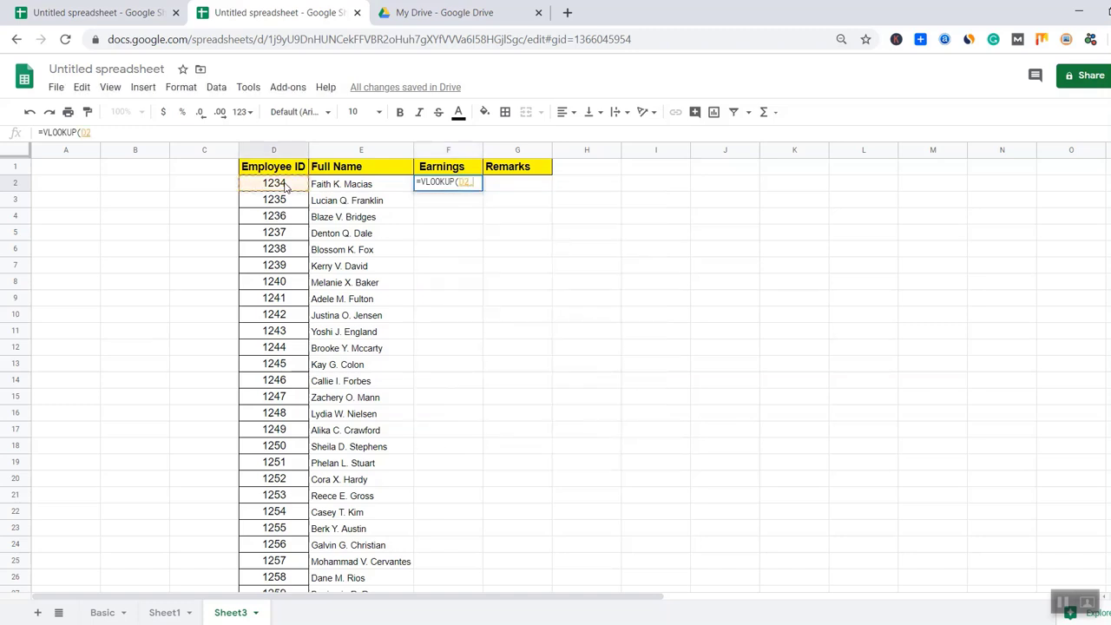
{"action": "type", "text": ","}
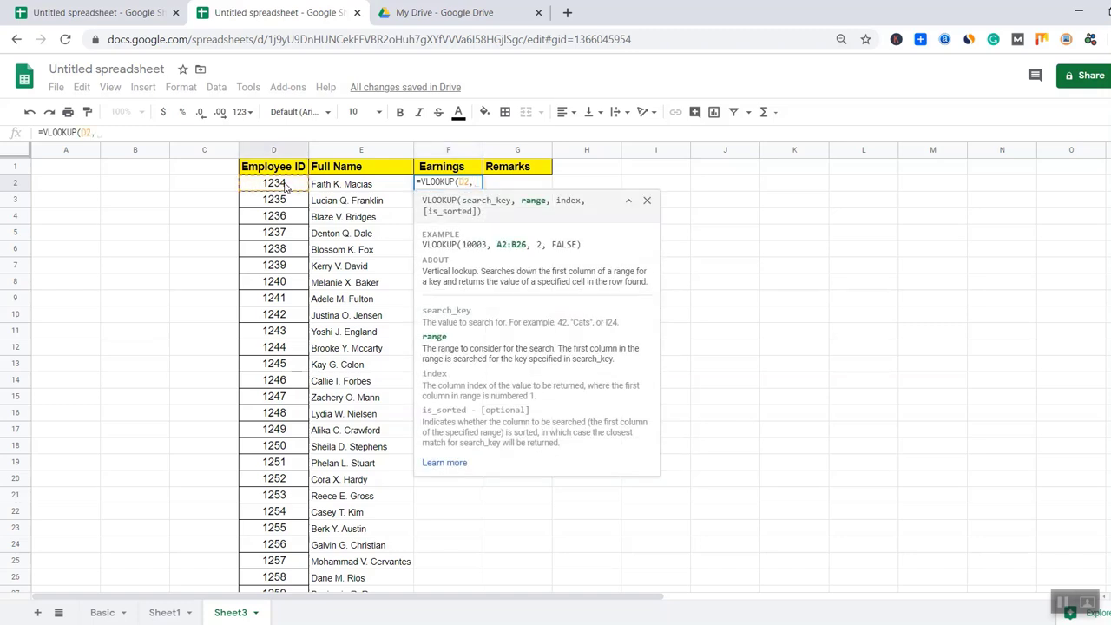
Complete the Earnings lookup with the range Sheet1!A2:F51, column index 6 and is_sorted 0, and enter it
{"action": "left_click", "coordinate": [167, 613]}
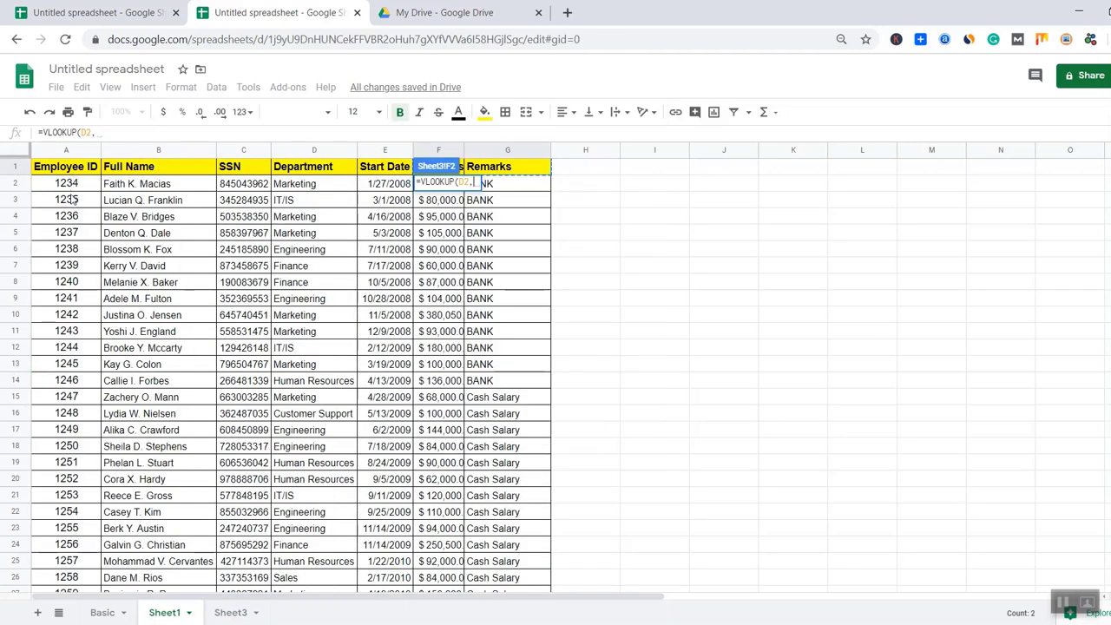
{"action": "left_click_drag", "start_coordinate": [73, 184], "coordinate": [441, 344]}
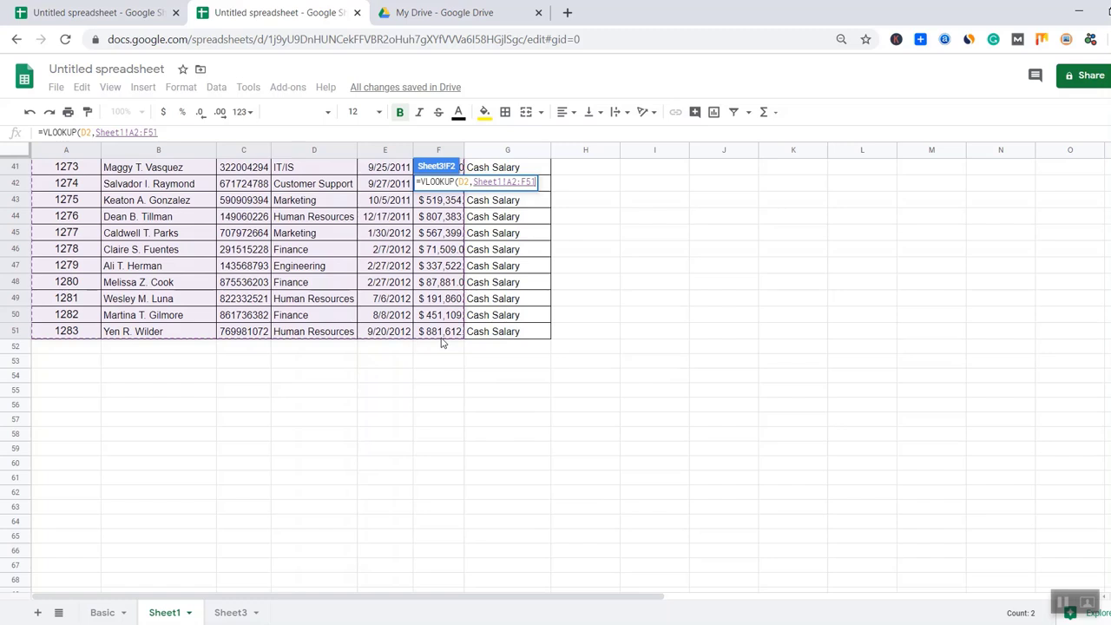
{"action": "mouse_move", "coordinate": [441, 344]}
{"action": "left_mouse_down"}
{"action": "mouse_move", "coordinate": [449, 362]}
{"action": "mouse_move", "coordinate": [448, 340]}
{"action": "left_mouse_up"}
{"action": "left_click", "coordinate": [180, 131]}
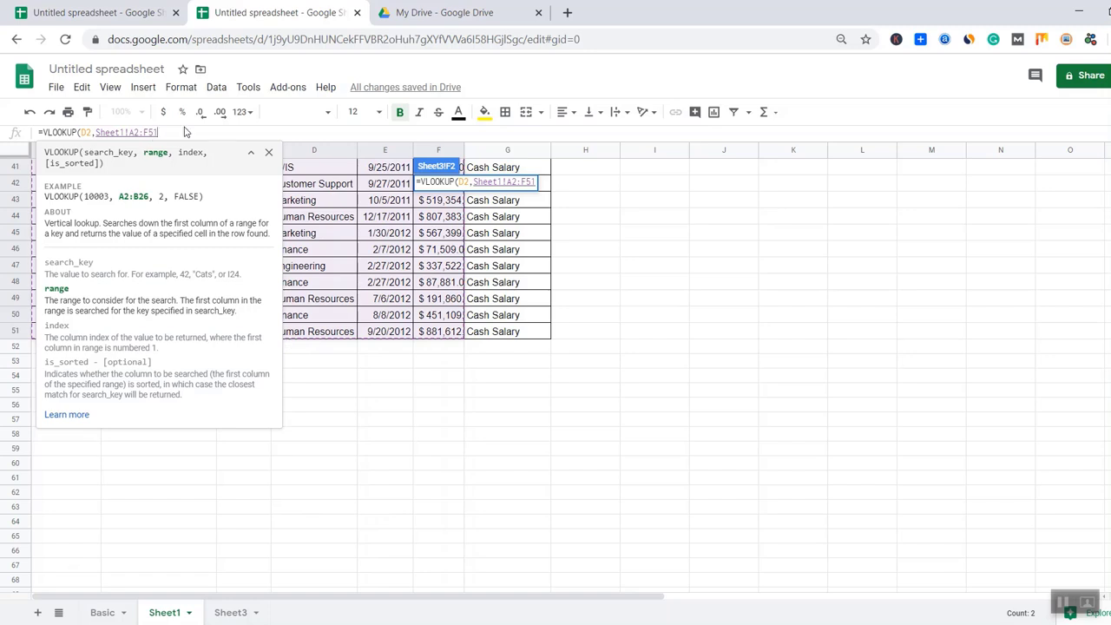
{"action": "type", "text": "6"}
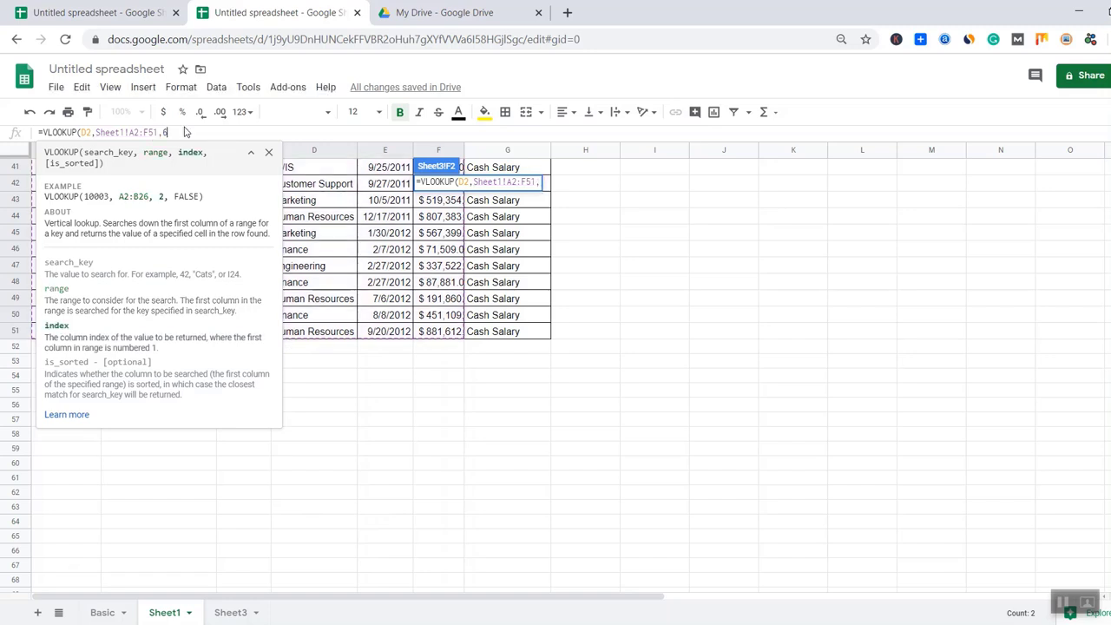
{"action": "type", "text": ",0"}
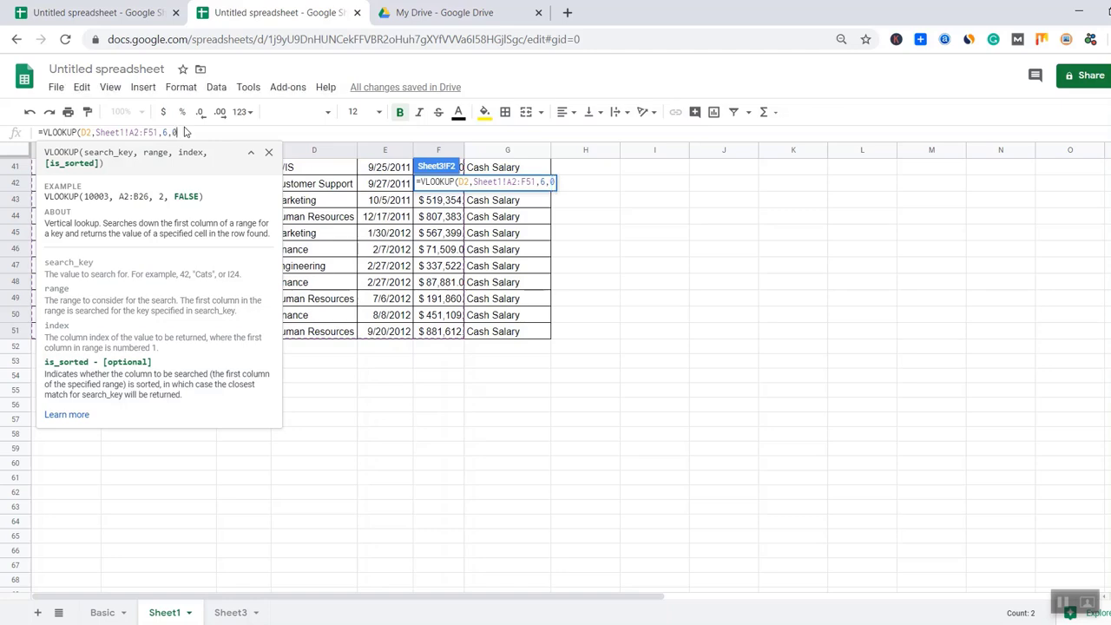
{"action": "key", "text": "Return"}
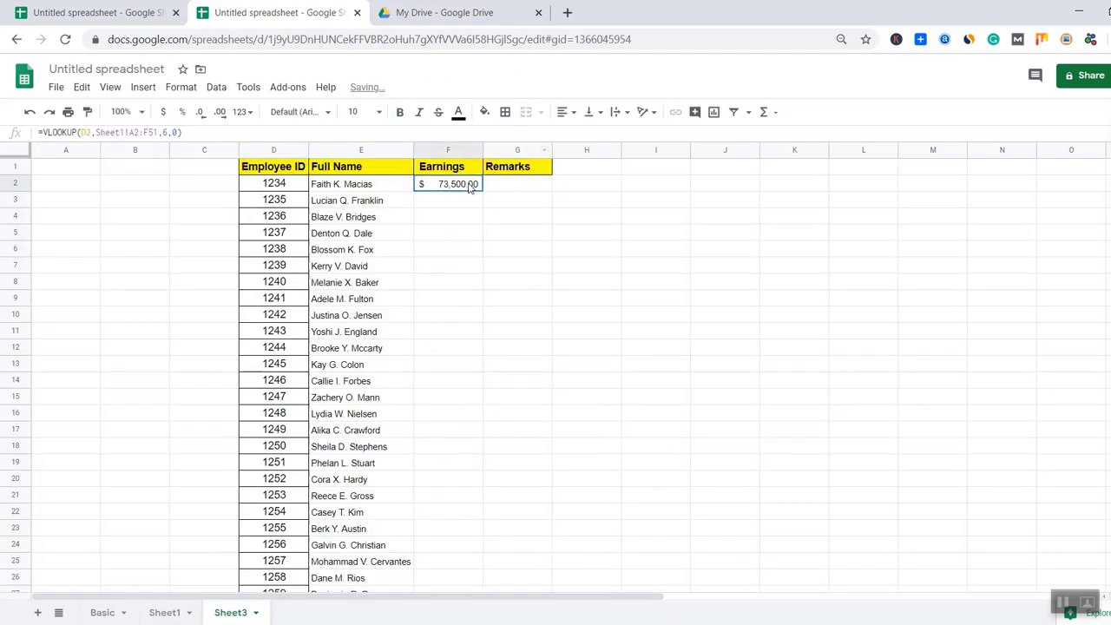
Fill Remarks cell G2 with the suggested formula VLOOKUP(E2,Sheet1!B2:G51,6,0)
{"action": "left_click", "coordinate": [511, 190]}
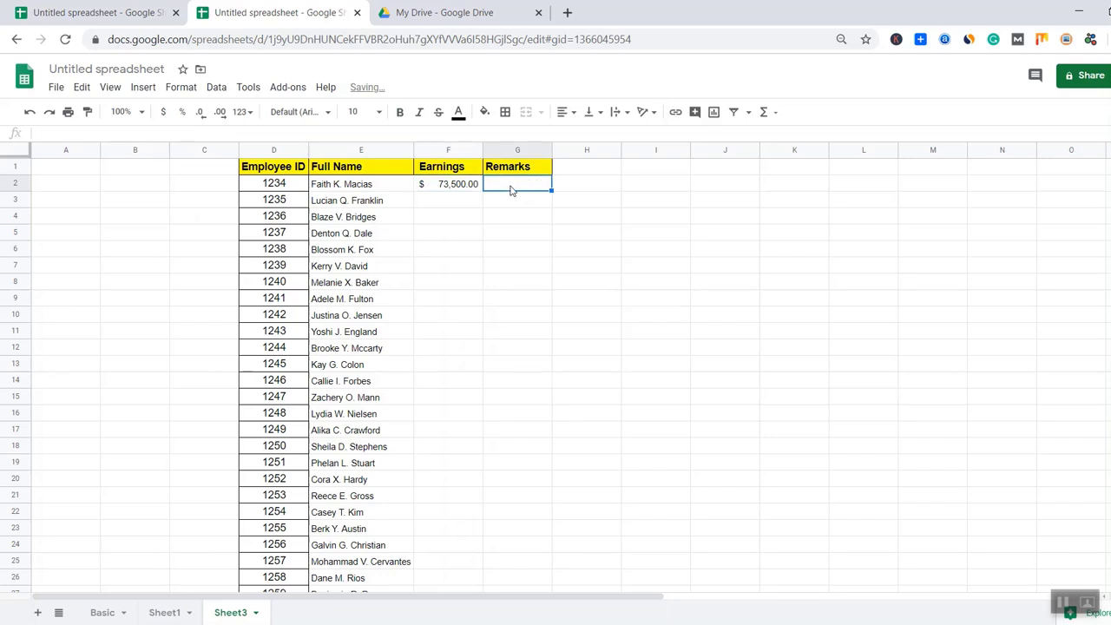
{"action": "type", "text": "=v"}
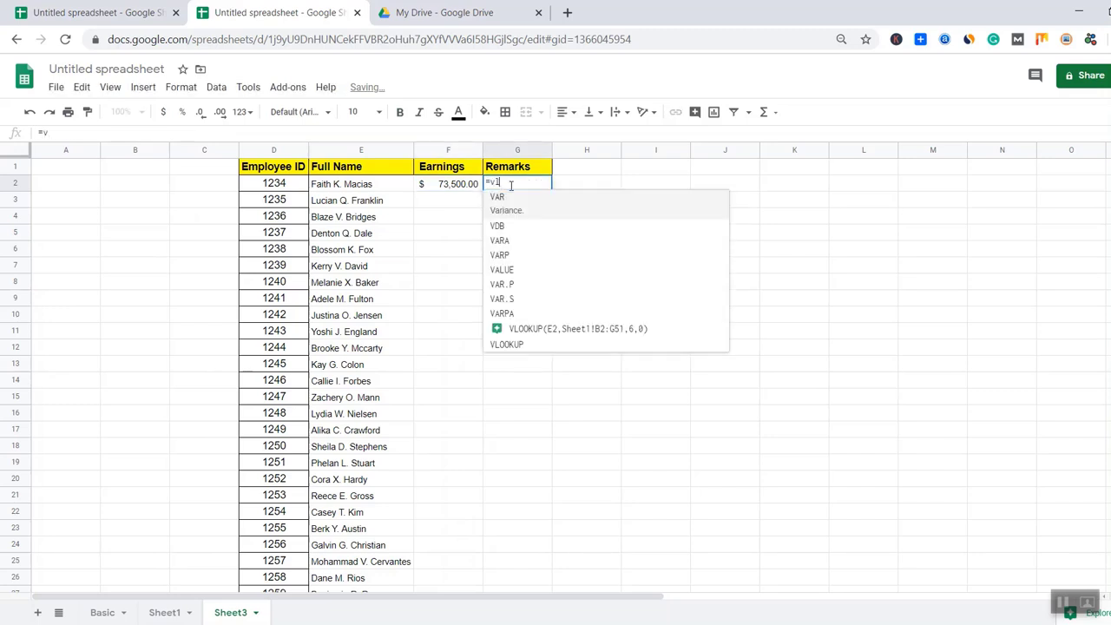
{"action": "type", "text": "l"}
{"action": "key", "text": "Tab"}
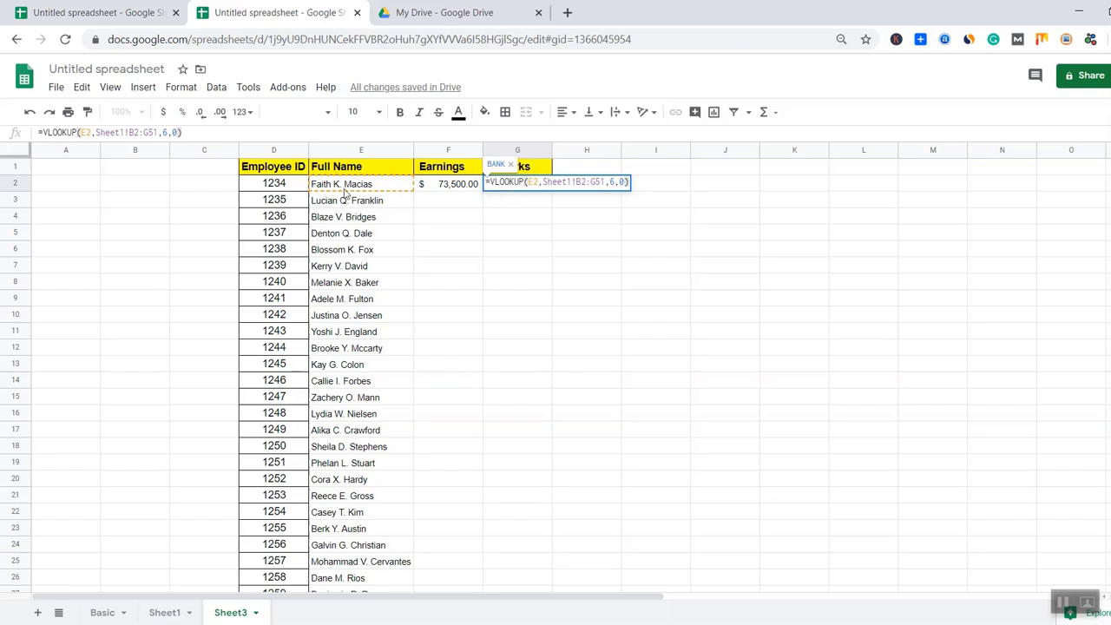
{"action": "left_click", "coordinate": [278, 186]}
Blank out the employee ID in cell D2 and undo that change
{"action": "type", "text": "'"}
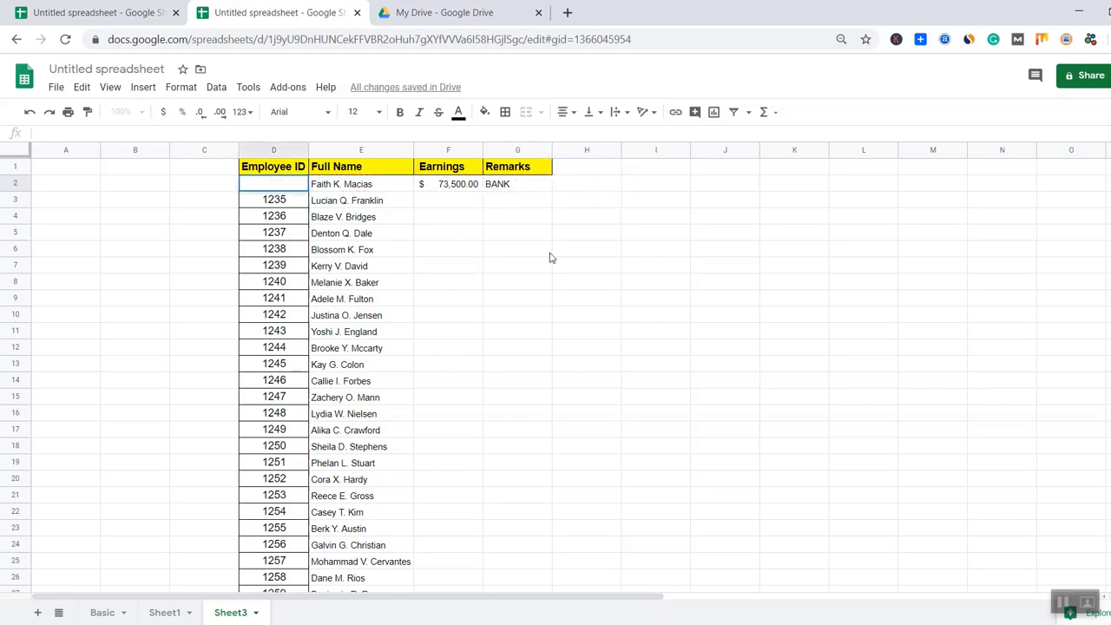
{"action": "left_click", "coordinate": [509, 253]}
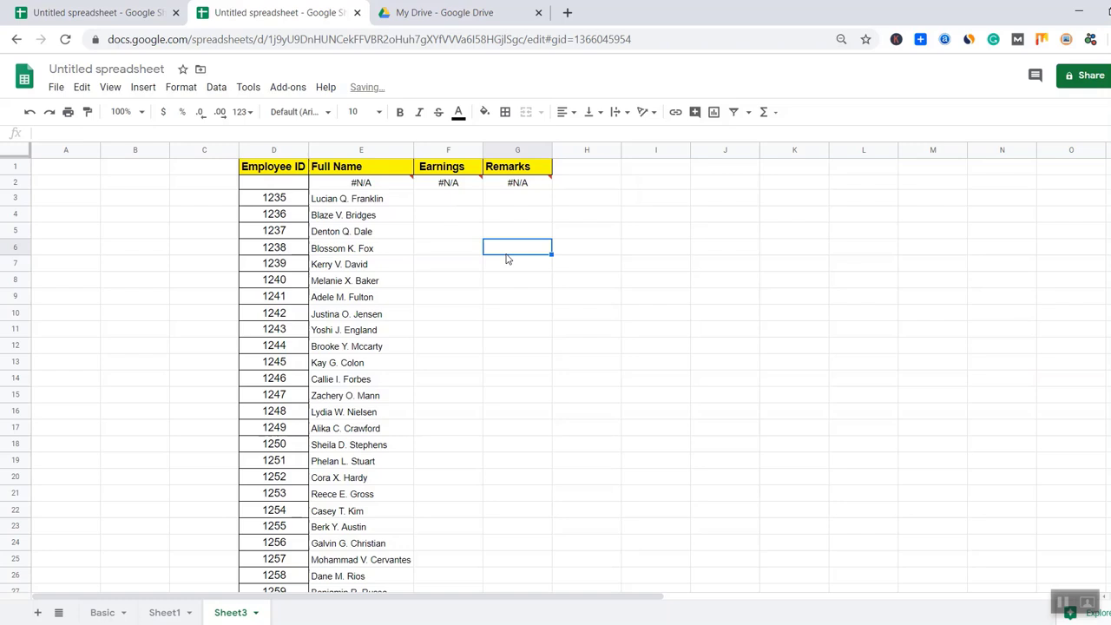
{"action": "left_click", "coordinate": [29, 112]}
{"action": "left_click", "coordinate": [560, 337]}
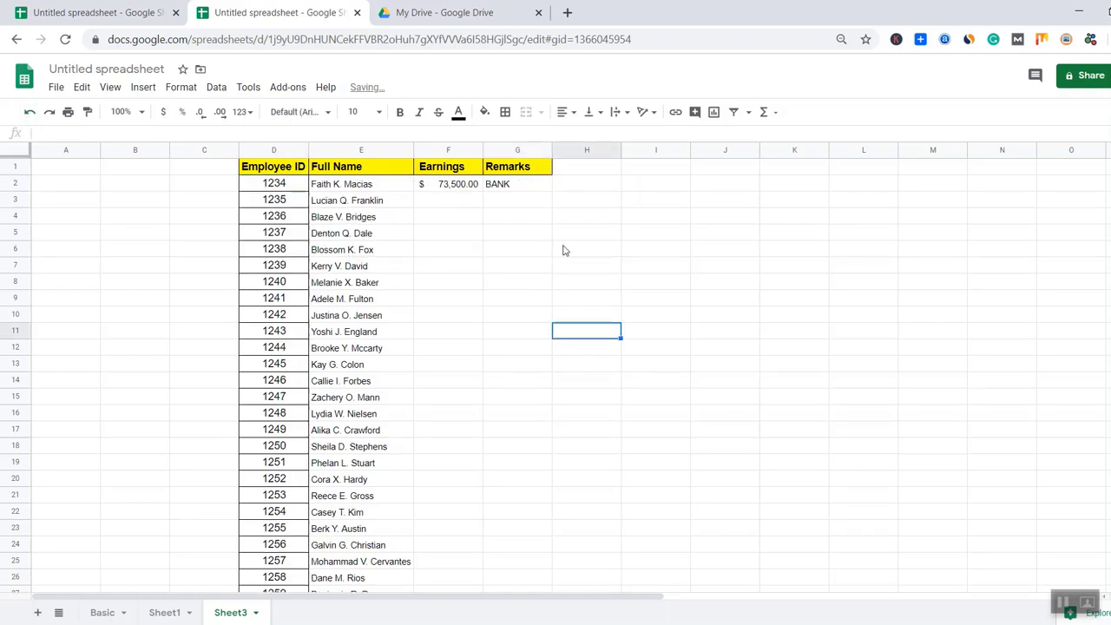
Check the arguments of the lookup formula in Remarks cell G2 without changing it
{"action": "left_click", "coordinate": [529, 188]}
{"action": "left_click", "coordinate": [222, 131]}
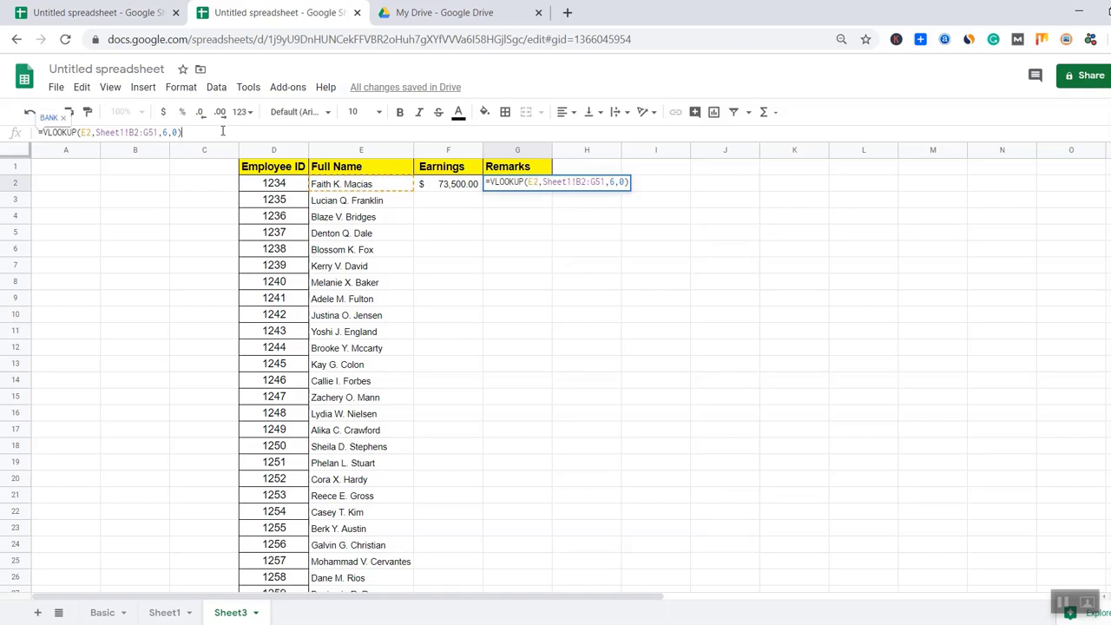
{"action": "left_click", "coordinate": [619, 328]}
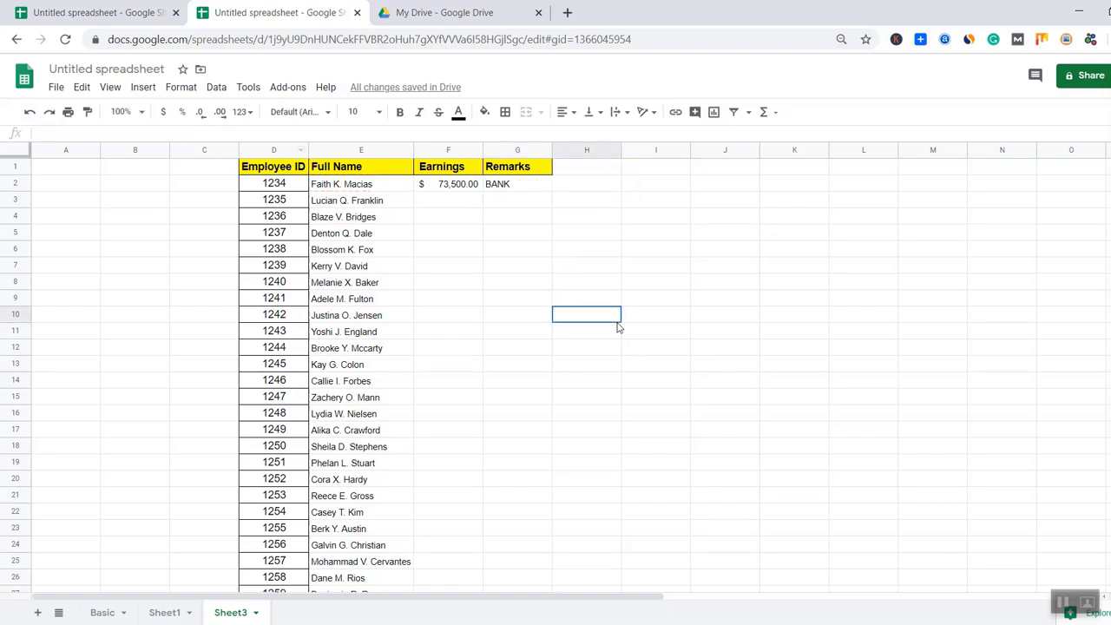
{"action": "left_click", "coordinate": [458, 192]}
{"action": "left_click", "coordinate": [521, 189]}
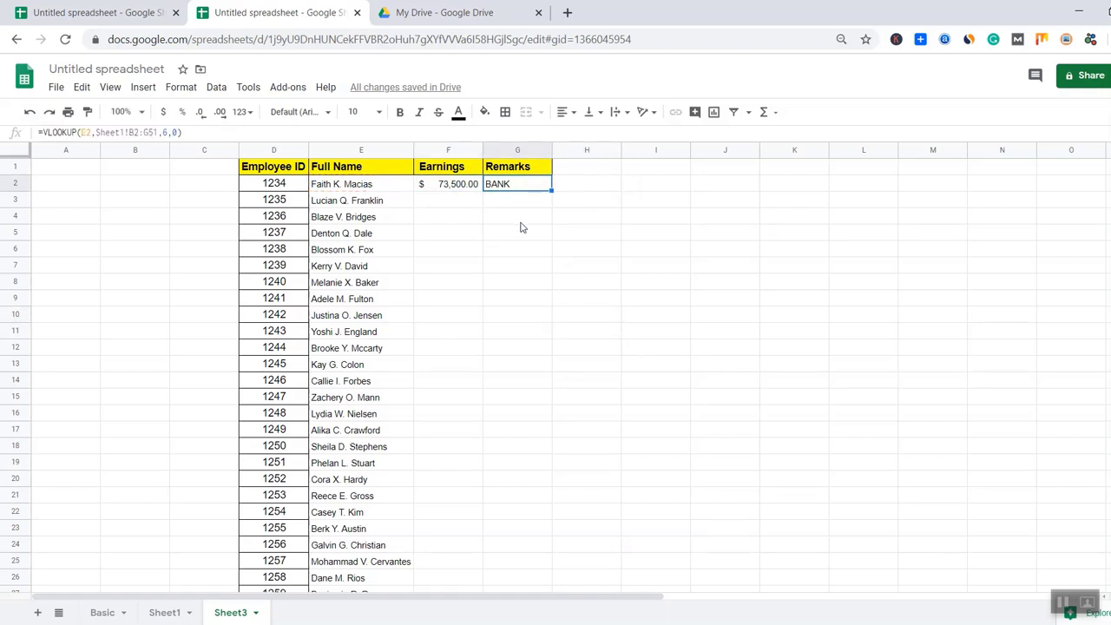
Overwrite the formula in G2 with the autocomplete suggestion VLOOKUP(E2,Sheet1!B2:G51,6,0)
{"action": "type", "text": "=vlo"}
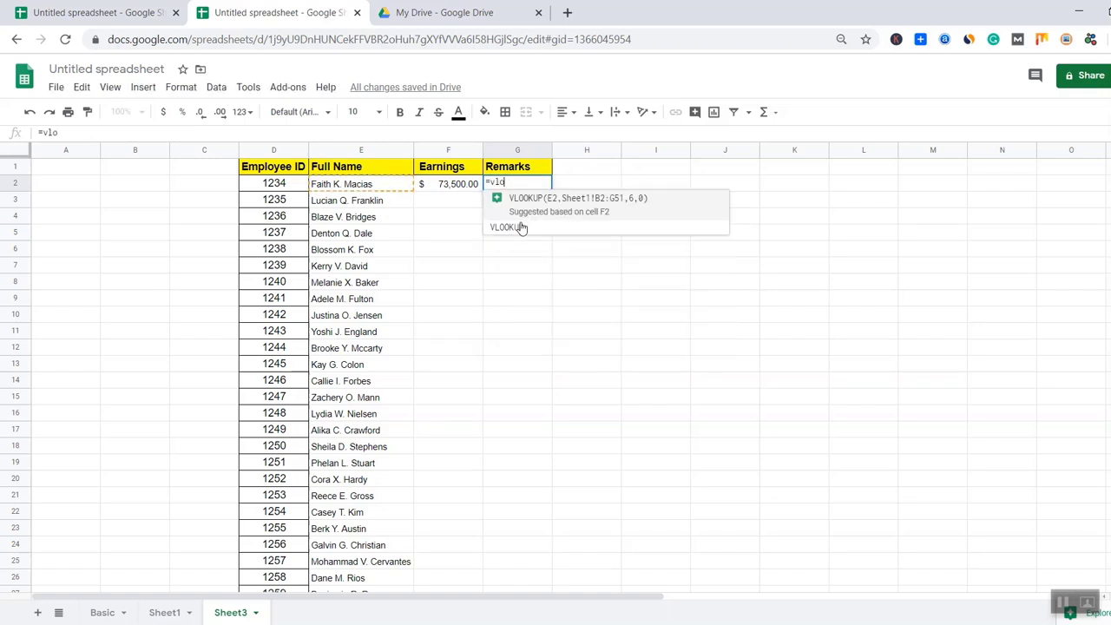
{"action": "key", "text": "Tab"}
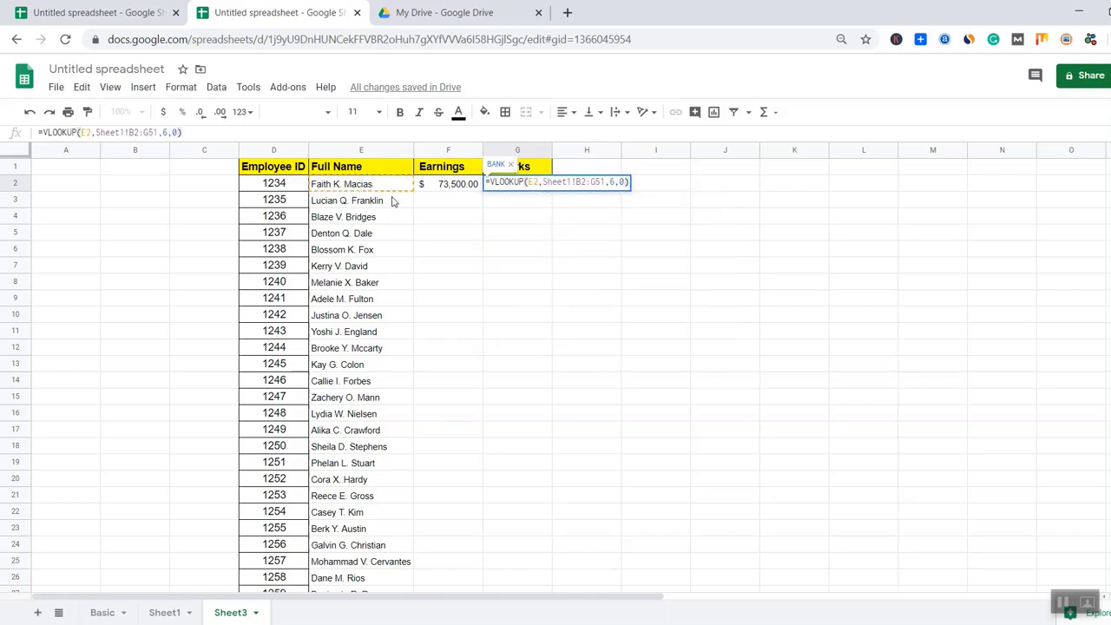
{"action": "left_click", "coordinate": [290, 189]}
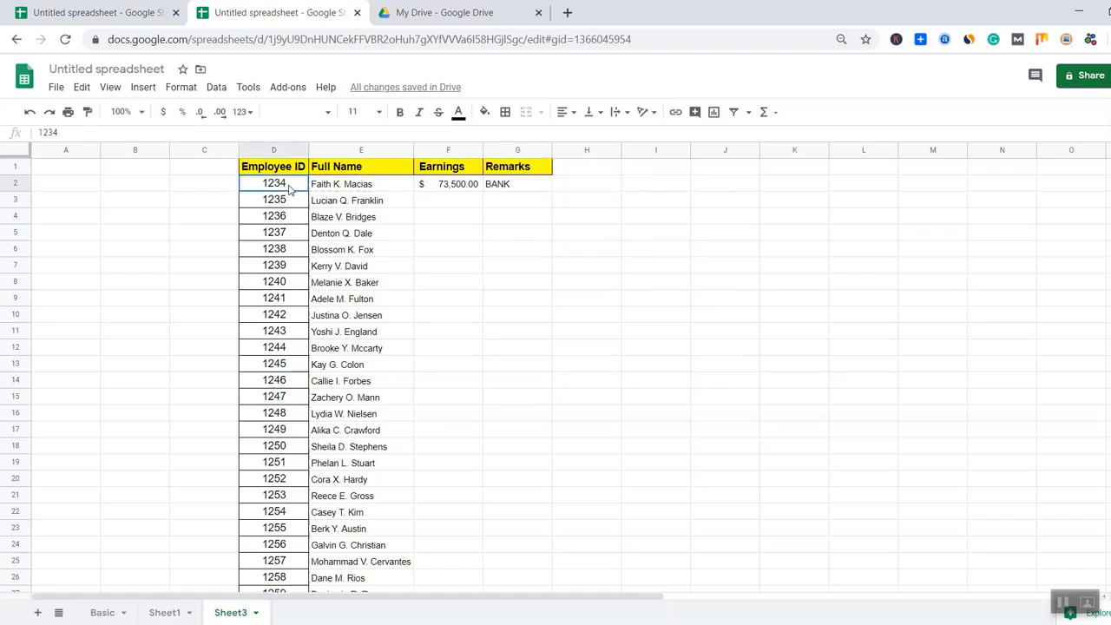
{"action": "left_click", "coordinate": [531, 250]}
Strip all arguments from the VLOOKUP in G2 and set D2 as its search key
{"action": "left_click", "coordinate": [521, 189]}
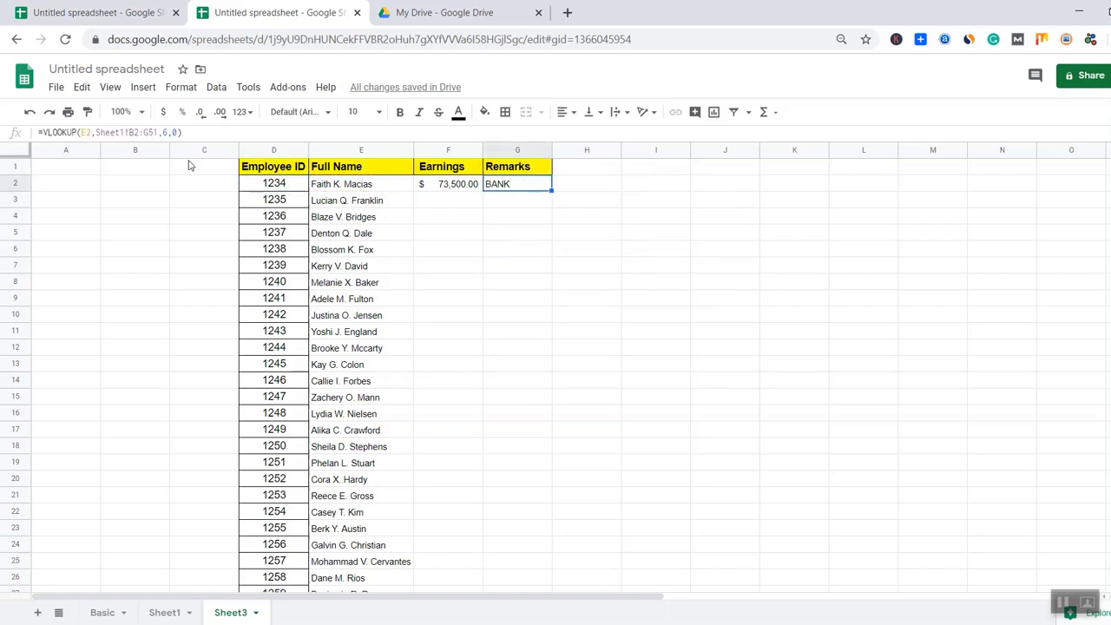
{"action": "left_click_drag", "start_coordinate": [96, 132], "coordinate": [316, 130]}
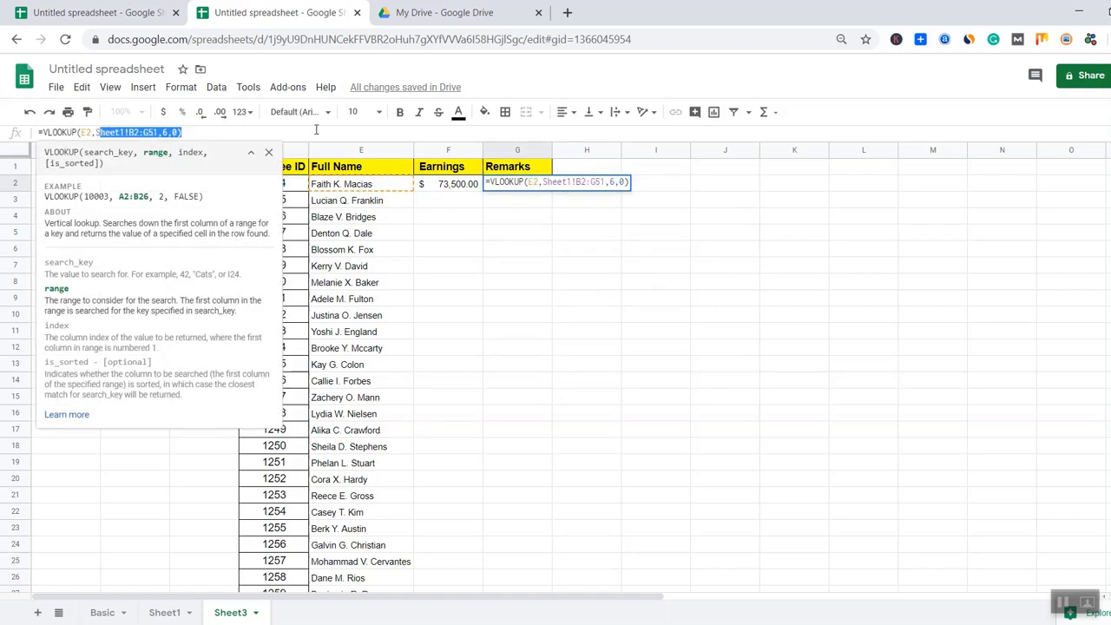
{"action": "key", "text": "BackSpace"}
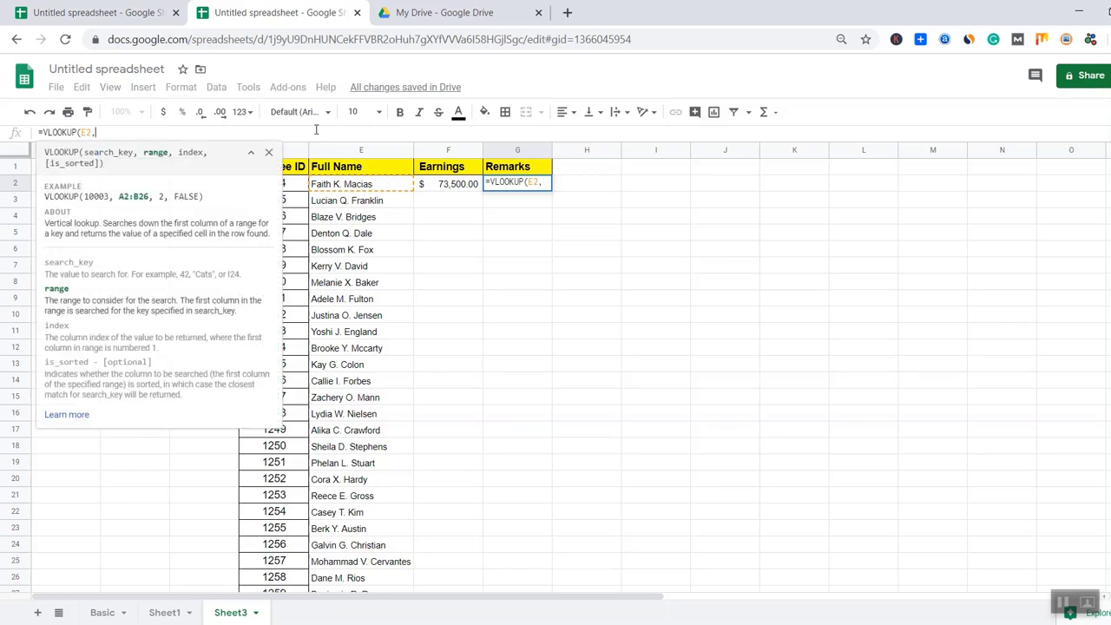
{"action": "key", "text": "BackSpace"}
{"action": "key", "text": "BackSpace"}
{"action": "key", "text": "BackSpace"}
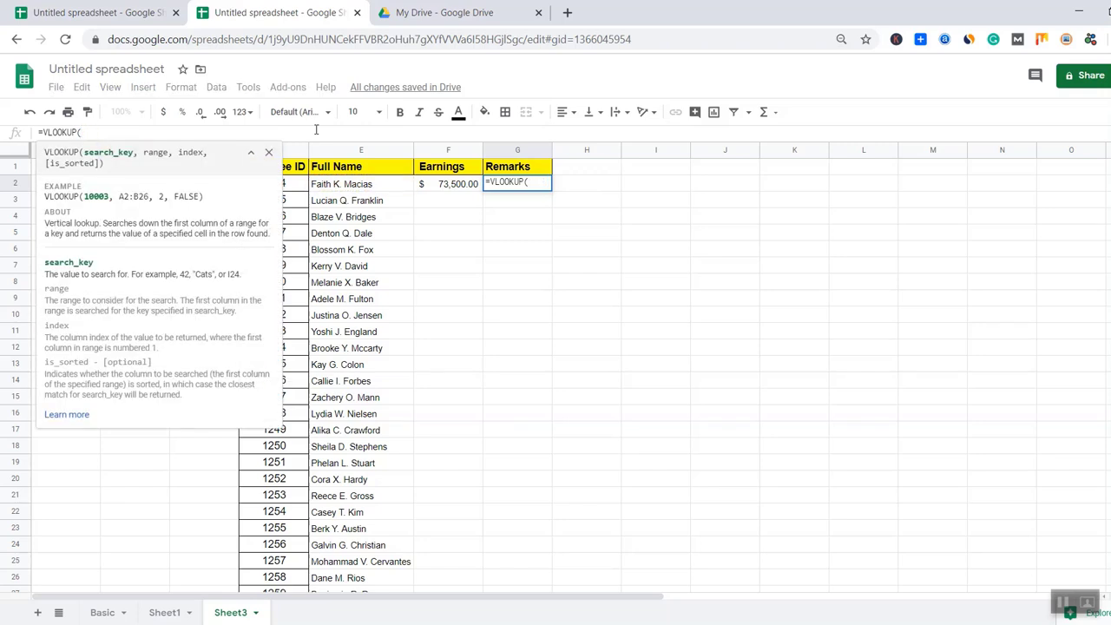
{"action": "left_click", "coordinate": [295, 184]}
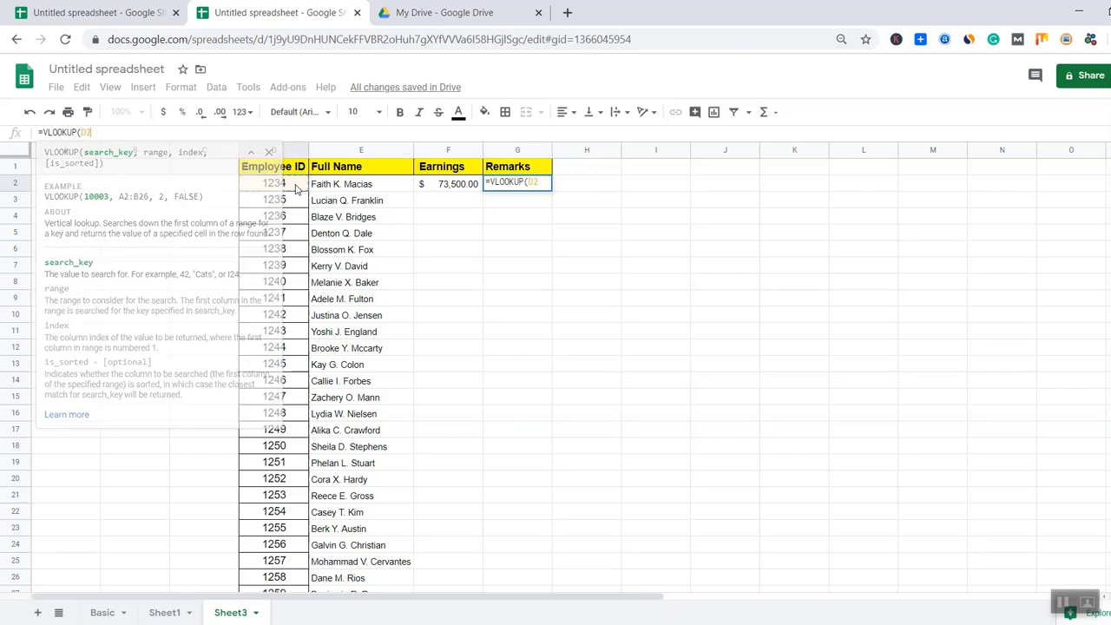
{"action": "left_click", "coordinate": [99, 134]}
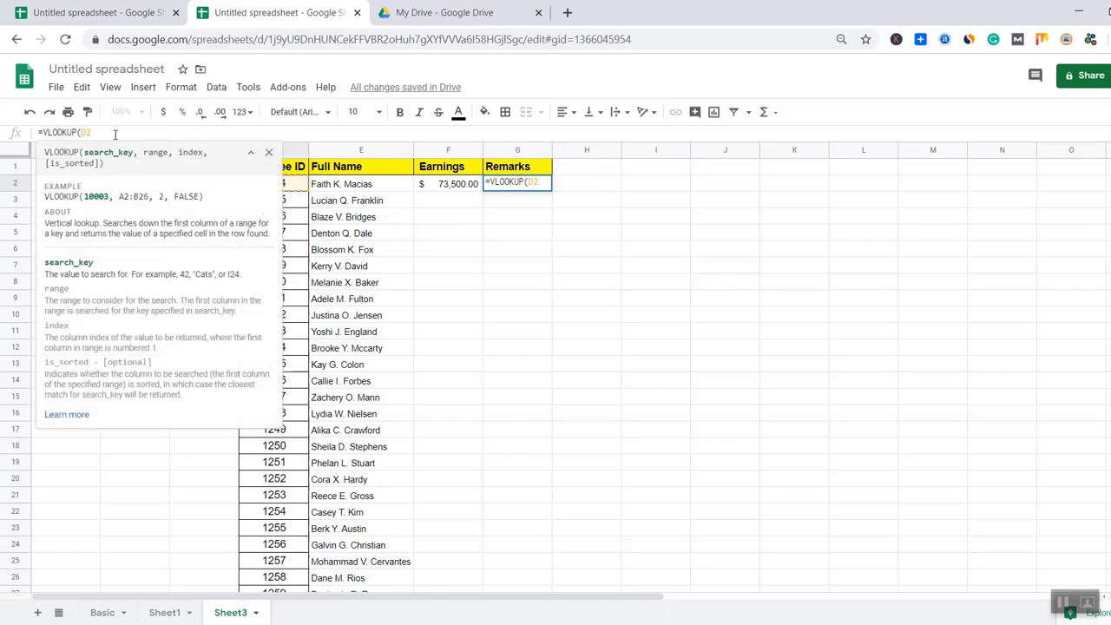
{"action": "type", "text": ","}
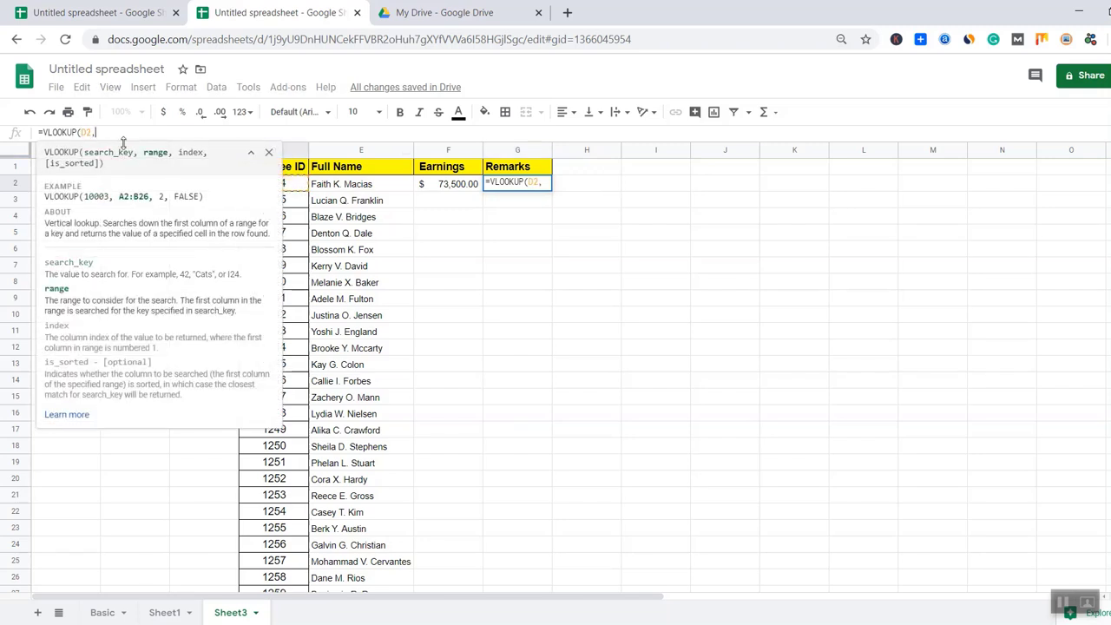
Complete the Remarks lookup in G2 with the range Sheet1!A2:G51, column index 7 and is_sorted 0, and enter it
{"action": "left_click", "coordinate": [161, 613]}
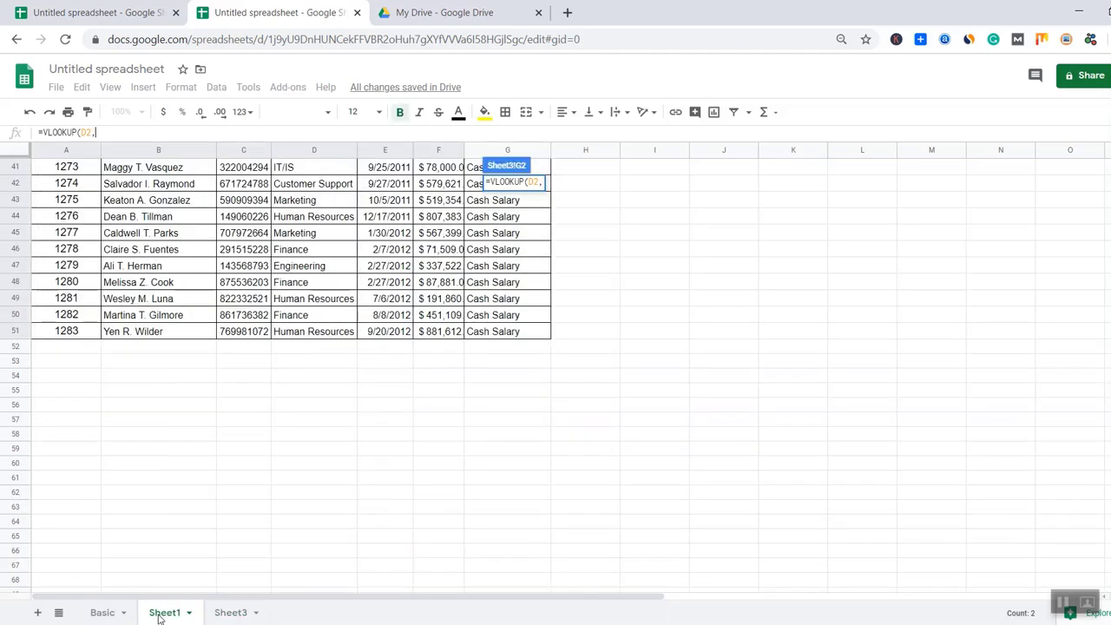
{"action": "scroll", "coordinate": [371, 417], "scroll_direction": "up", "scroll_amount": 10}
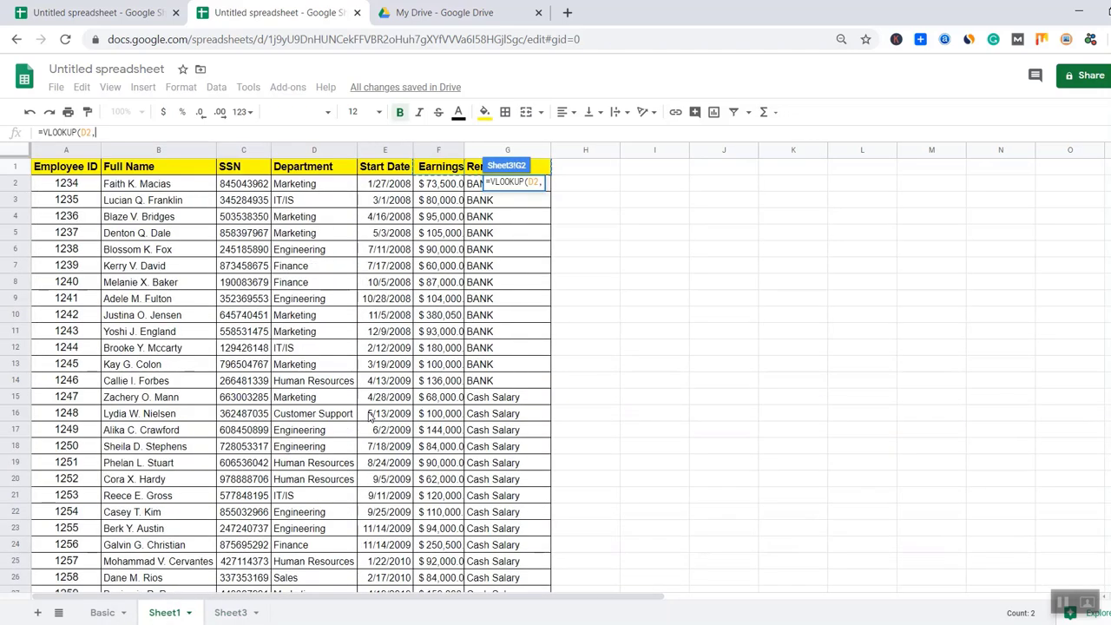
{"action": "left_click_drag", "start_coordinate": [87, 185], "coordinate": [524, 311]}
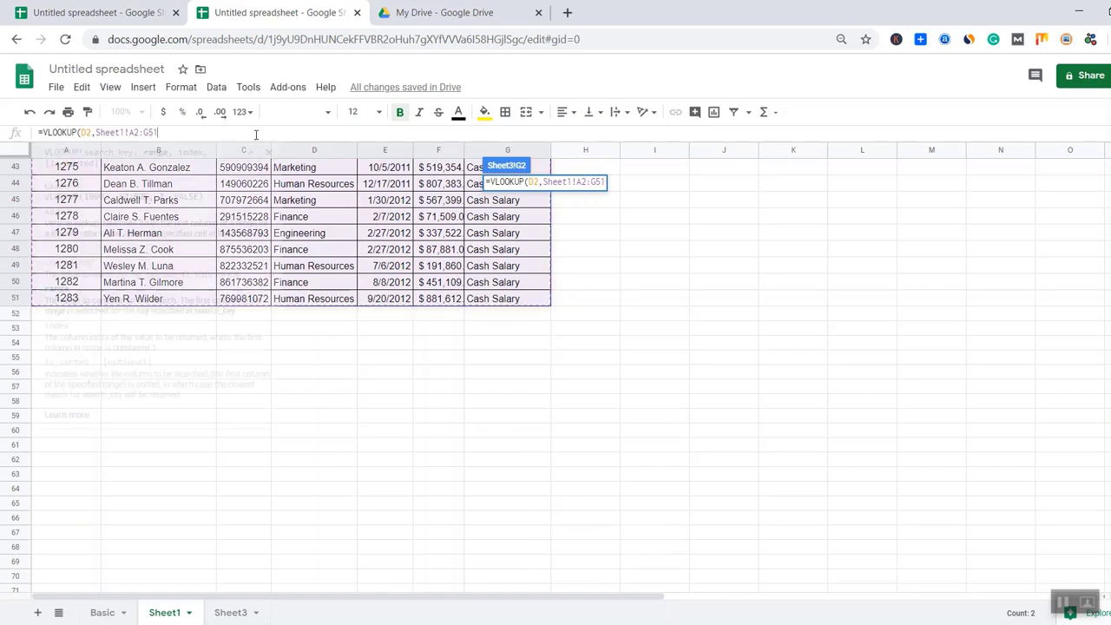
{"action": "type", "text": ",7,"}
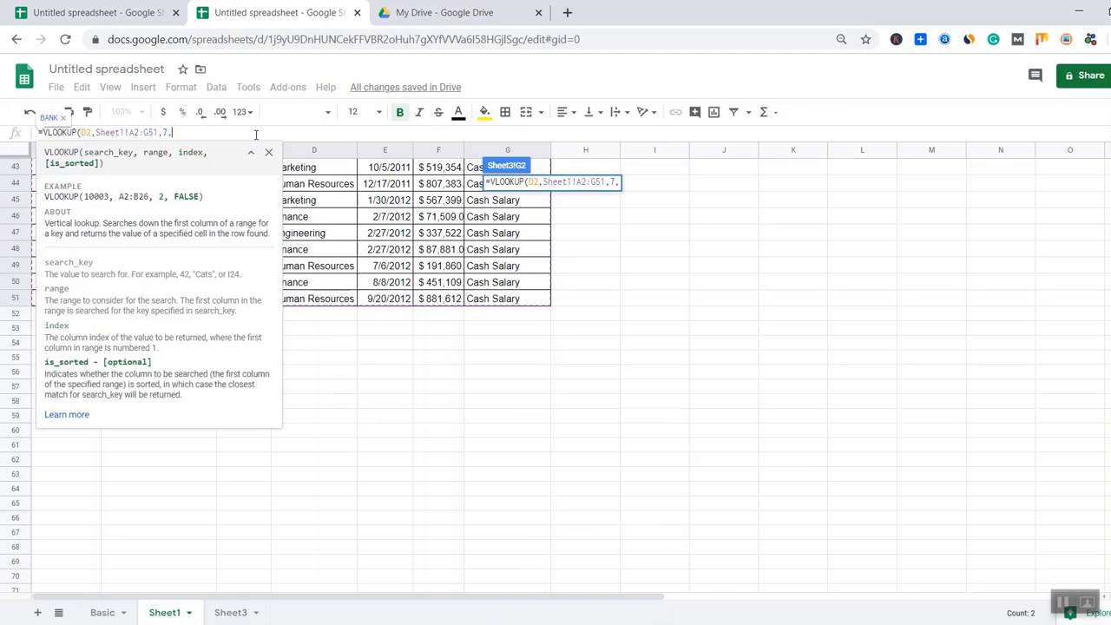
{"action": "type", "text": "0)"}
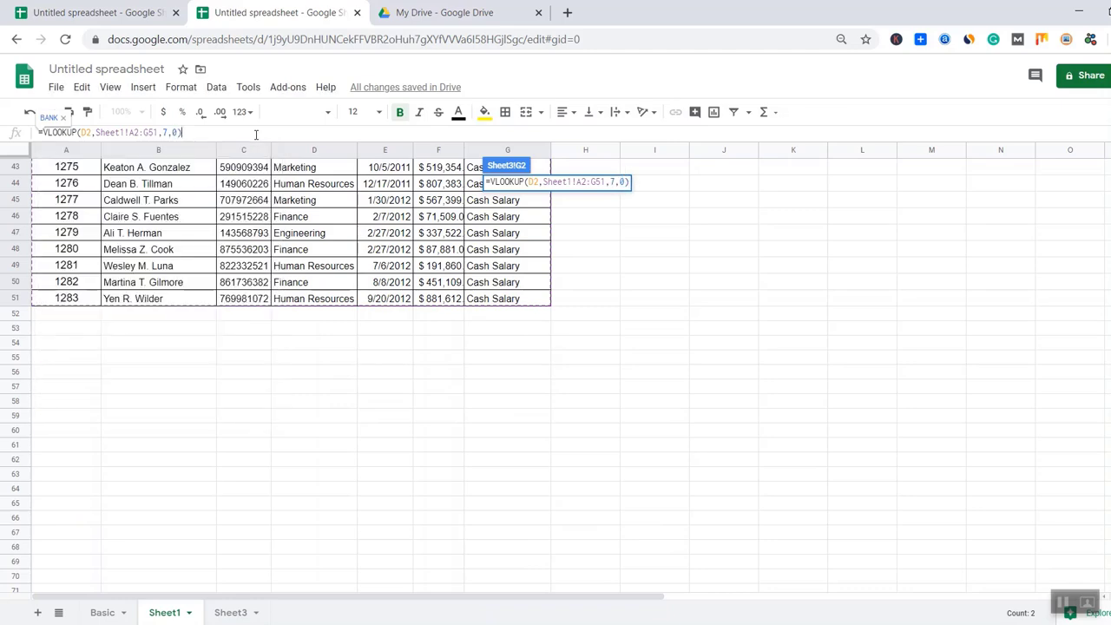
{"action": "key", "text": "Return"}
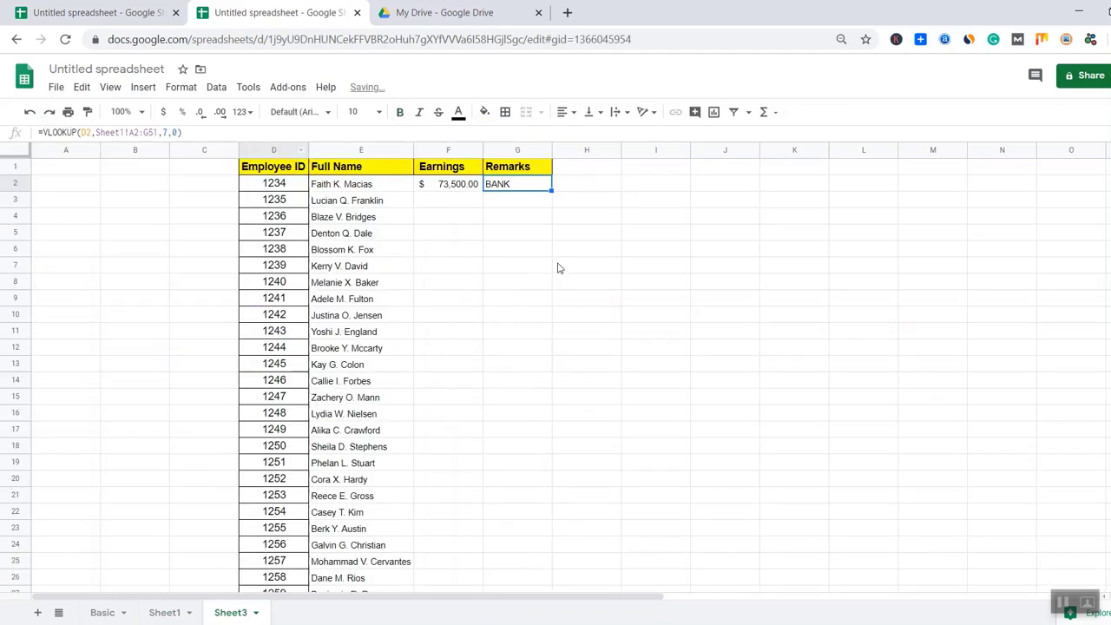
Fill the Earnings and Remarks lookup formulas from F2:G2 down through row 51
{"action": "left_click", "coordinate": [558, 268]}
{"action": "left_click_drag", "start_coordinate": [460, 185], "coordinate": [495, 263]}
{"action": "left_click", "coordinate": [460, 269]}
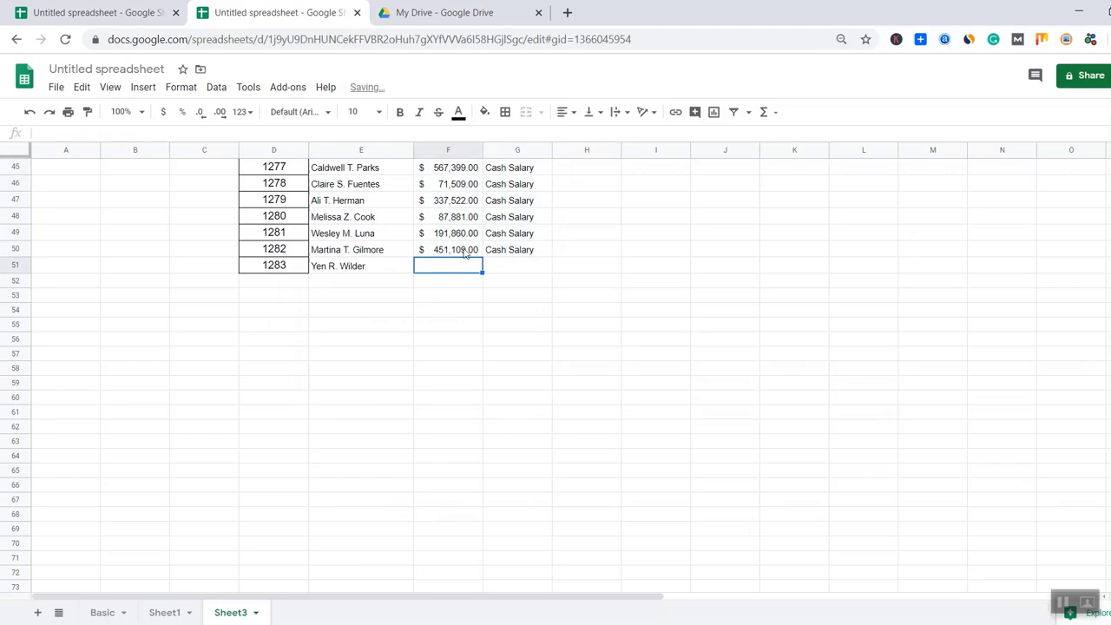
{"action": "left_click_drag", "start_coordinate": [451, 250], "coordinate": [550, 267]}
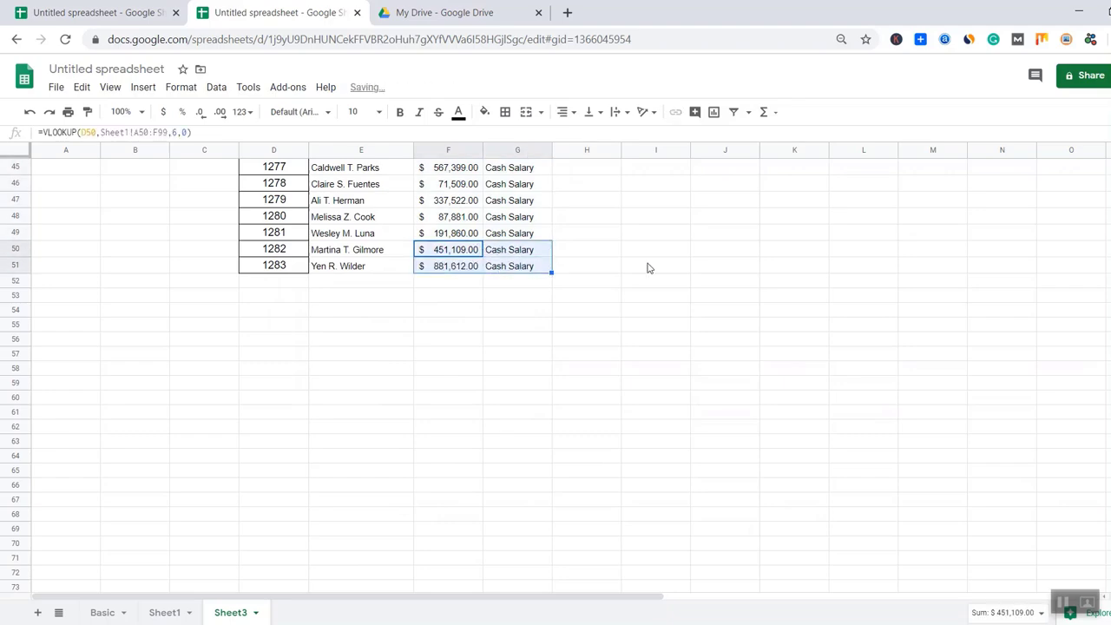
{"action": "left_click", "coordinate": [648, 268]}
Examine the Full Name lookup formulas in E10 and E11 and the filled results down to the table's last rows
{"action": "scroll", "coordinate": [627, 293], "scroll_direction": "up", "scroll_amount": 15}
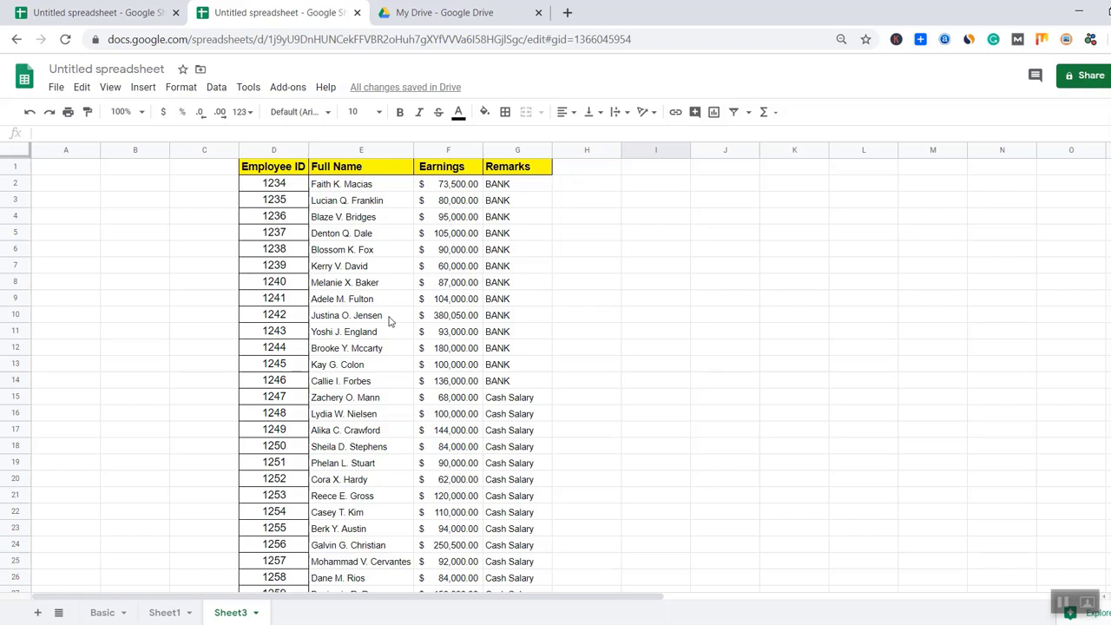
{"action": "left_click", "coordinate": [371, 322]}
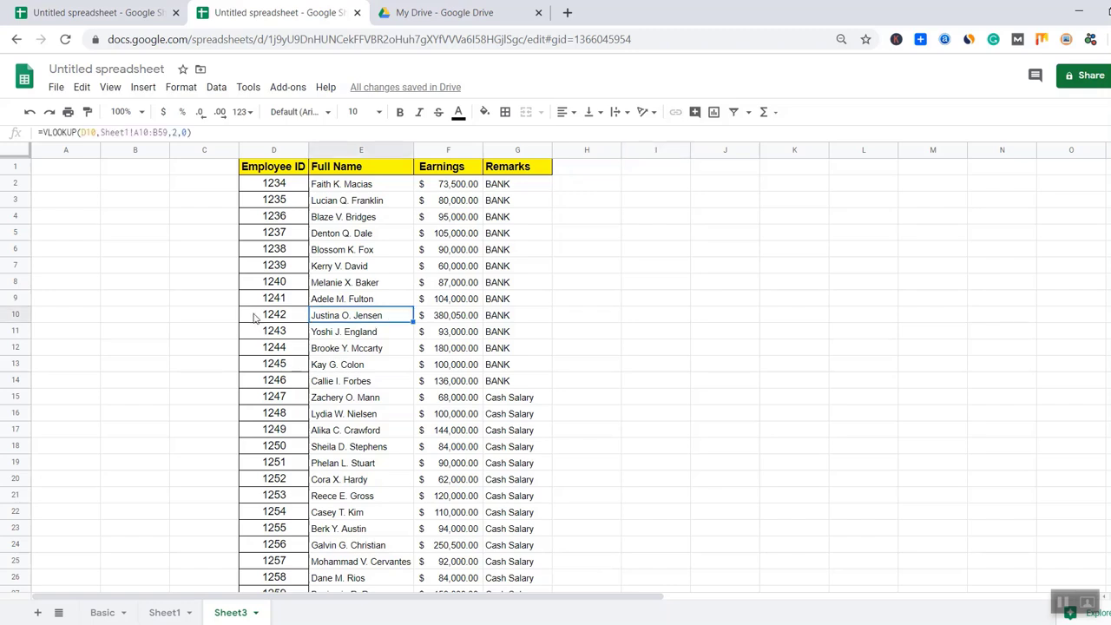
{"action": "left_click", "coordinate": [217, 314]}
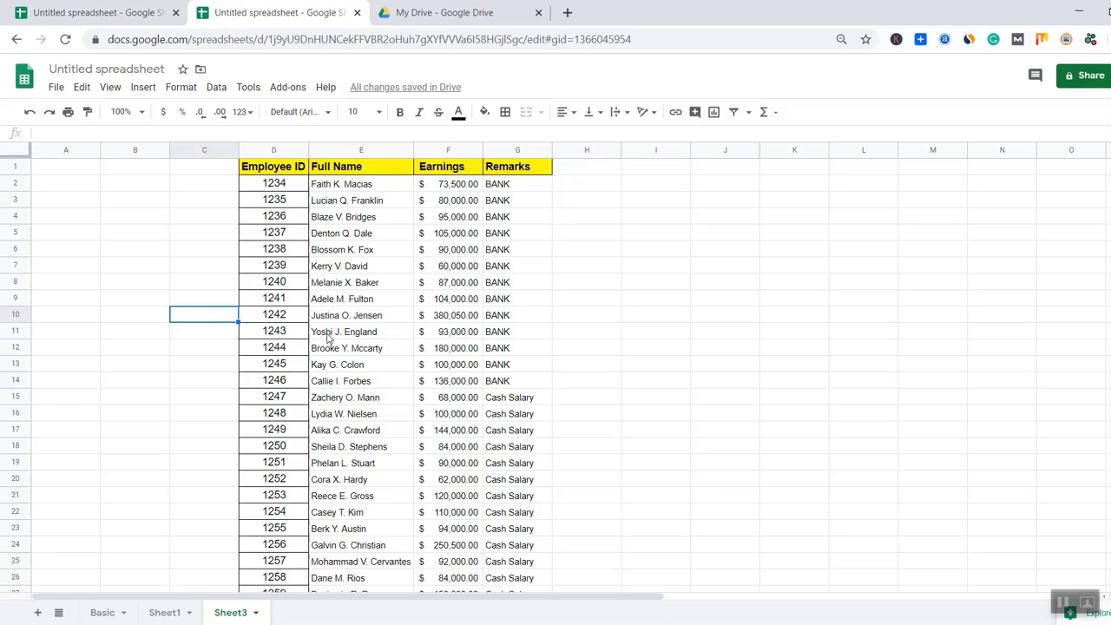
{"action": "left_click", "coordinate": [328, 337]}
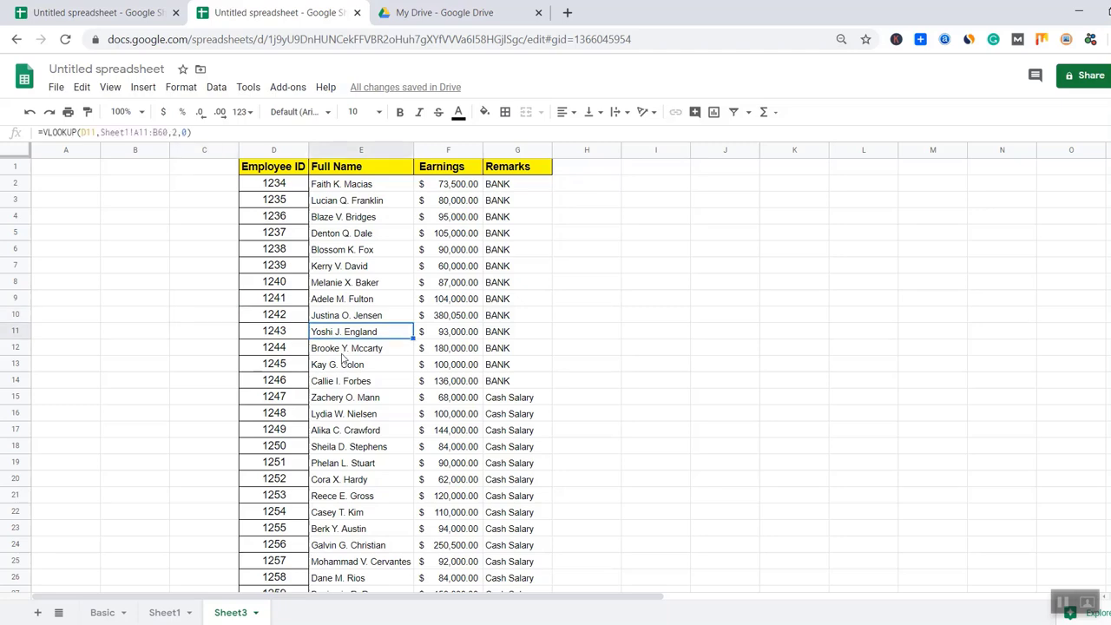
{"action": "scroll", "coordinate": [342, 356], "scroll_direction": "down", "scroll_amount": 10}
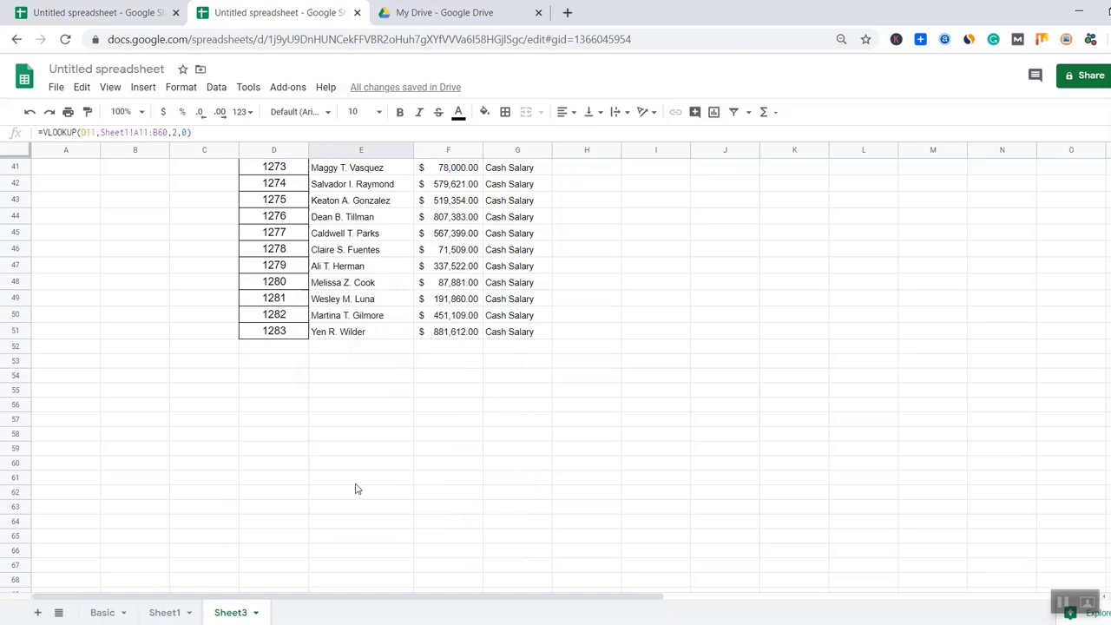
{"action": "left_click", "coordinate": [492, 339]}
{"action": "left_click_drag", "start_coordinate": [477, 341], "coordinate": [321, 300]}
{"action": "left_click", "coordinate": [404, 406]}
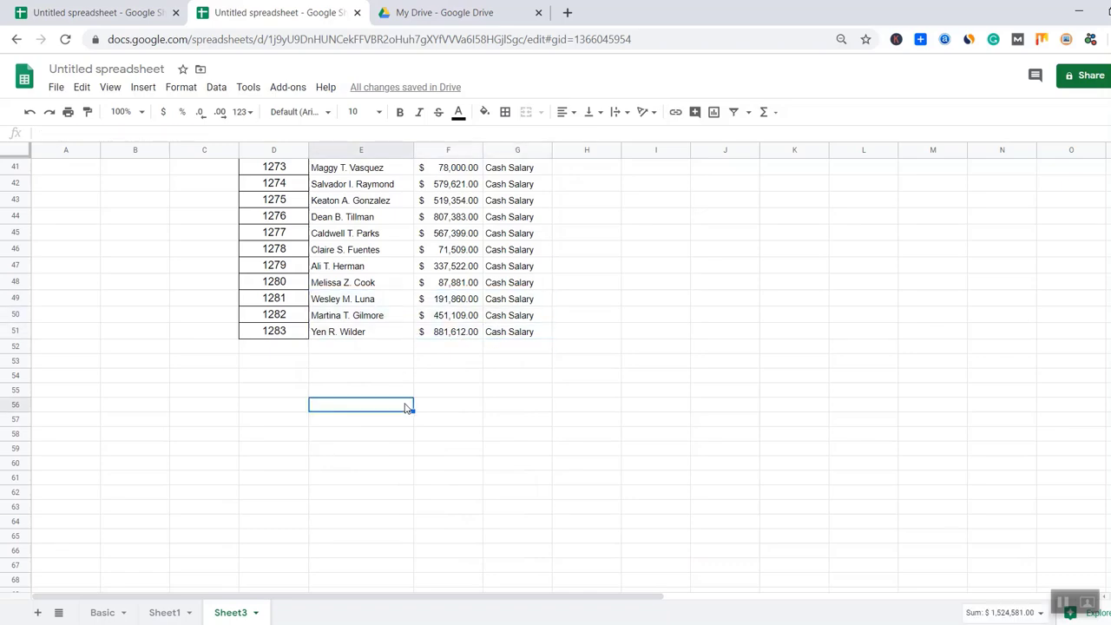